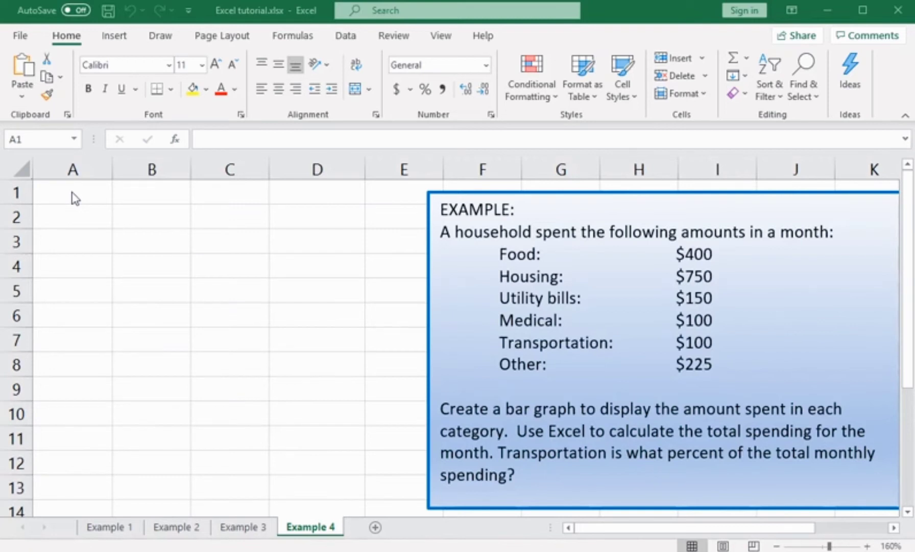
# Enter the categories Food, Housing, Utility bills, Medical, Transportation and Other in cells A1 to A6
pyautogui.click(72, 193)
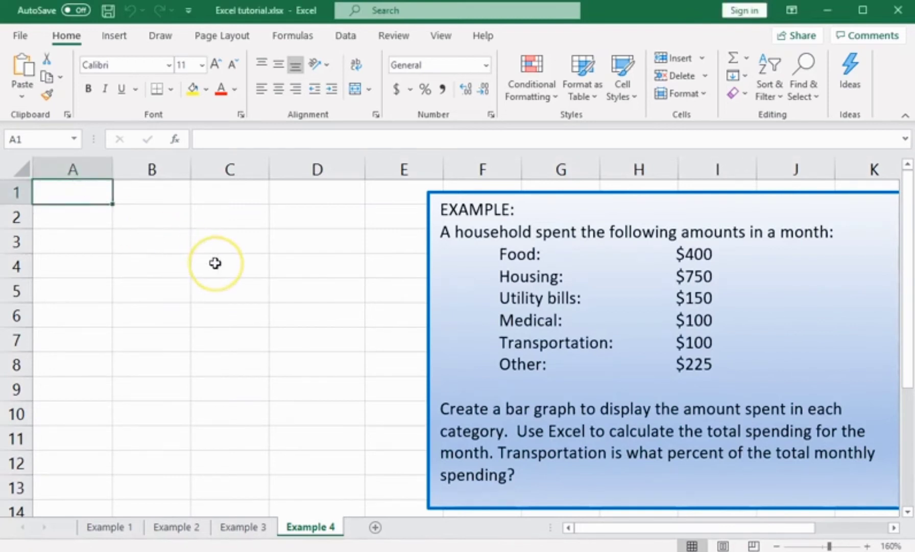
pyautogui.write('Food')
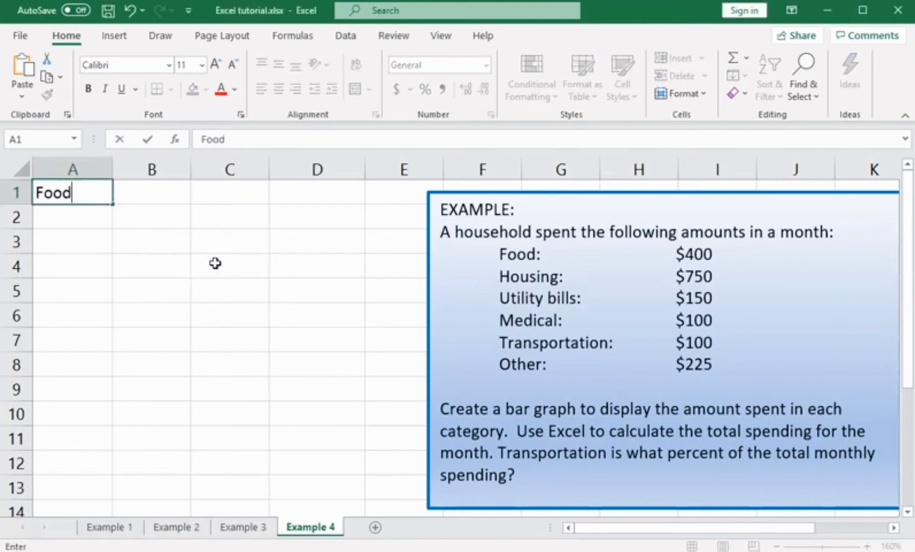
pyautogui.press('Return')
pyautogui.write('Housing')
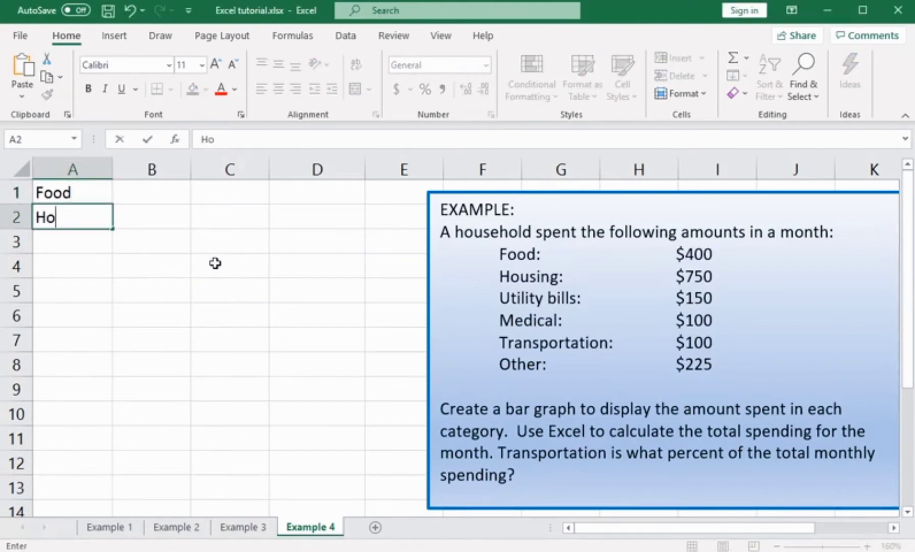
pyautogui.press('Return')
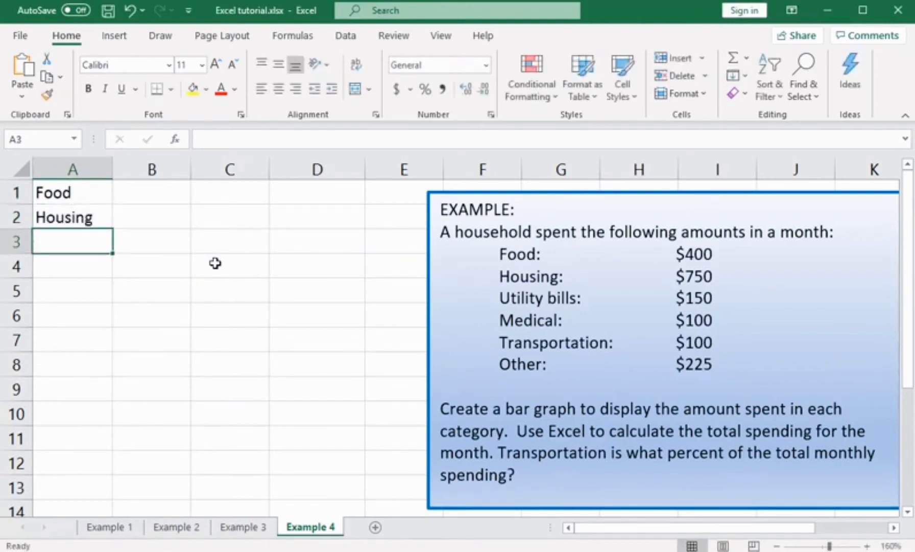
pyautogui.write('Utility')
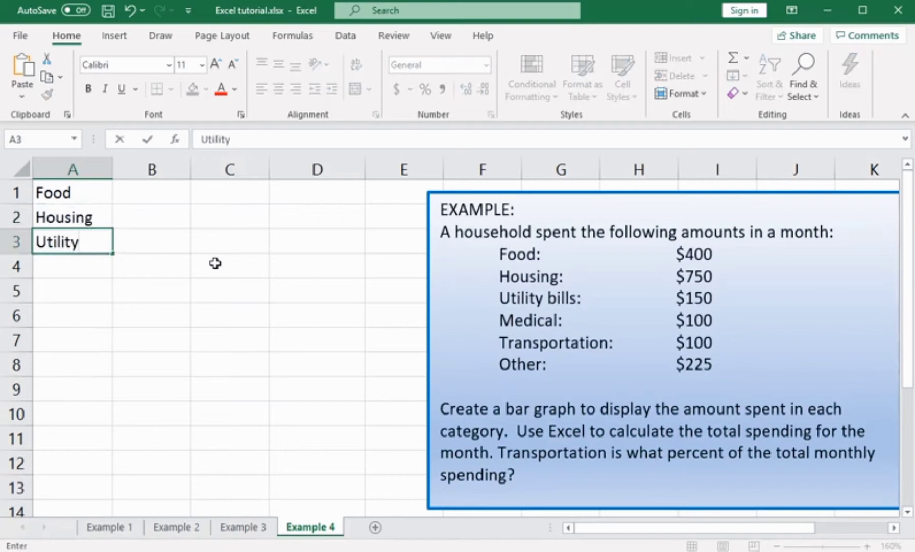
pyautogui.write(' bills')
pyautogui.press('Return')
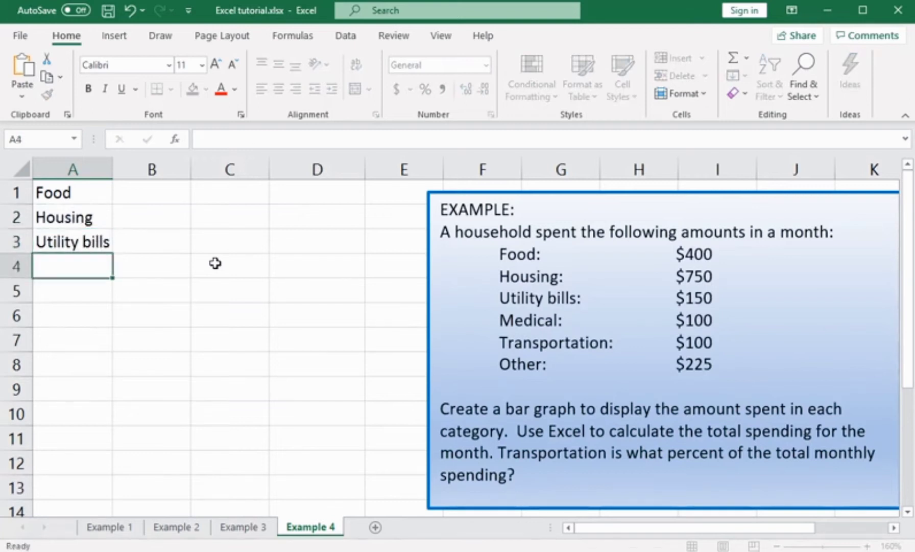
pyautogui.write('Medical')
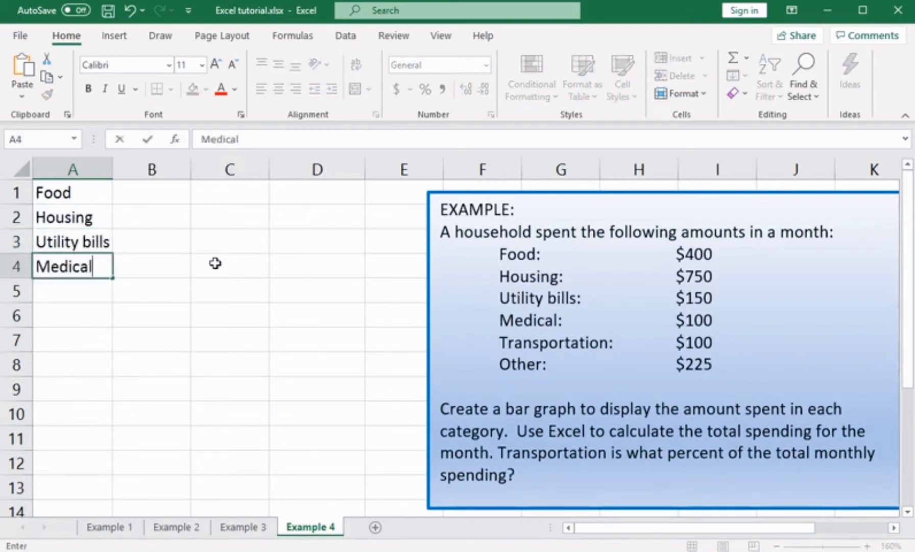
pyautogui.press('Return')
pyautogui.write('Transpo')
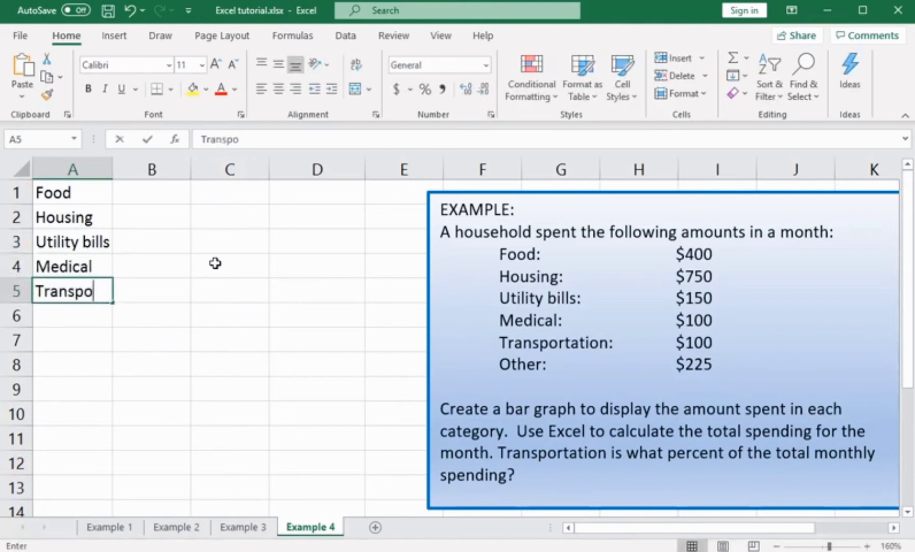
pyautogui.write('rtation')
pyautogui.press('Return')
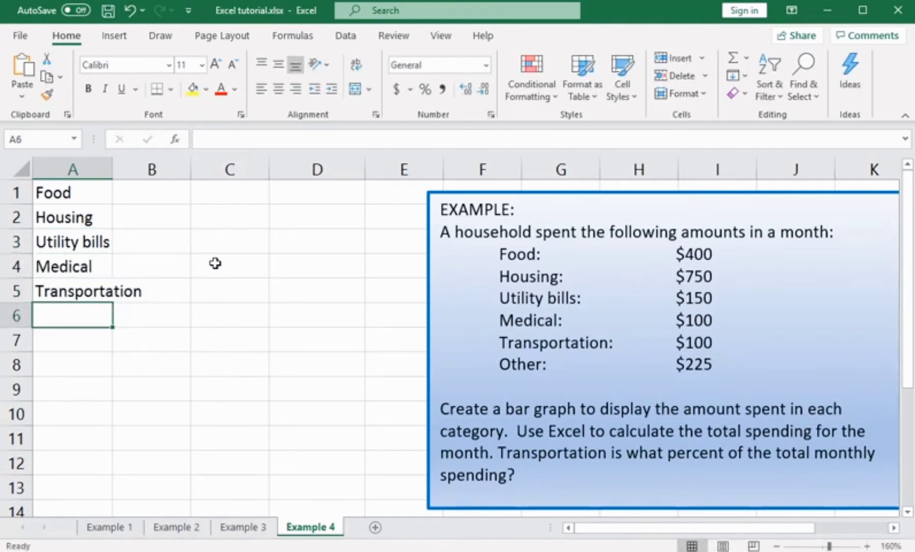
pyautogui.write('Other')
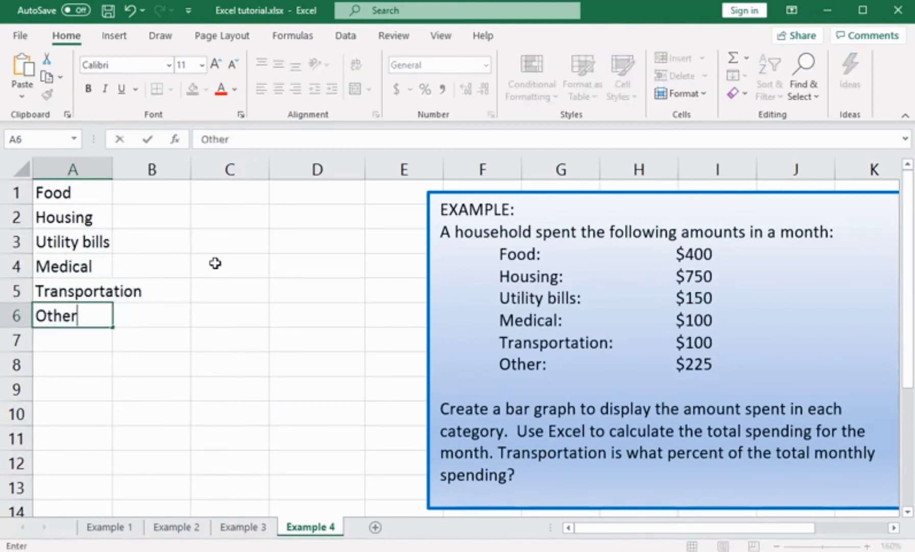
pyautogui.press('Return')
# Make B1 the active cell and auto-fit the width of column A to its longest category name
pyautogui.press('Up')
pyautogui.press('Right')
pyautogui.press('Up')
pyautogui.press('Up')
pyautogui.press('Up')
pyautogui.press('Up')
pyautogui.press('Up')
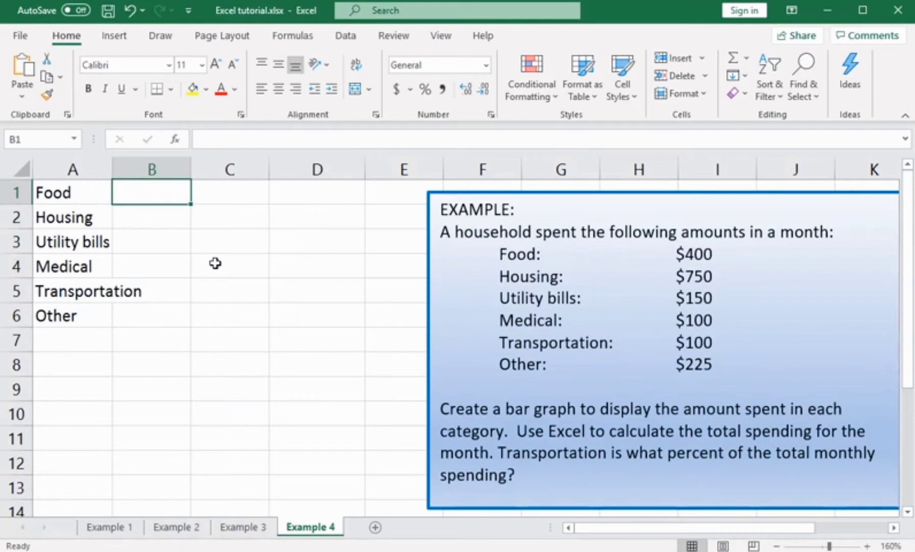
pyautogui.doubleClick(110, 168)
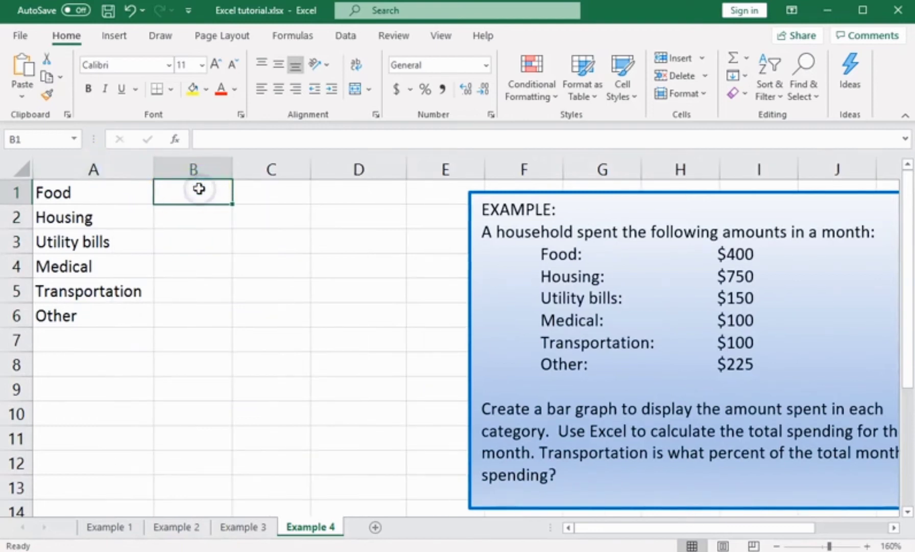
# Enter the amounts 400, 750, 150, 100, 100 and 225 in cells B1 to B6
pyautogui.write('400')
pyautogui.press('Return')
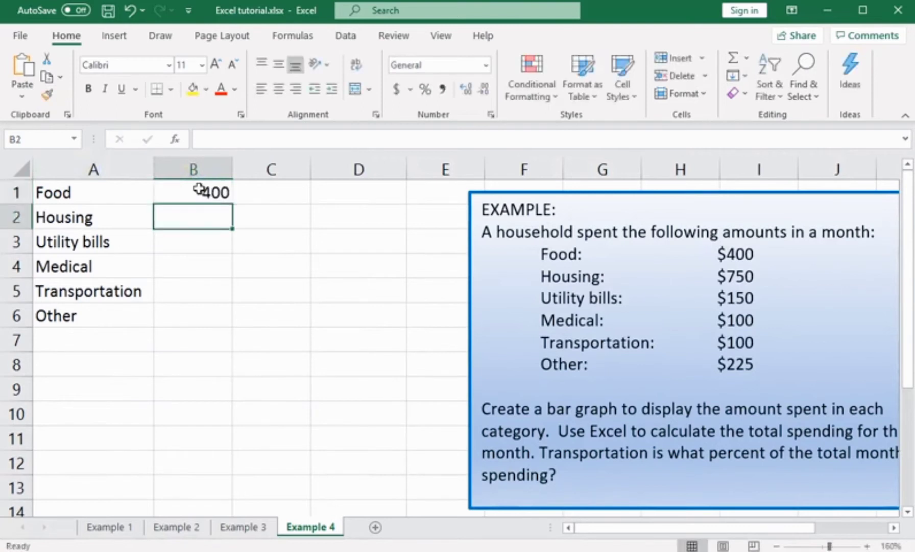
pyautogui.write('750')
pyautogui.press('Return')
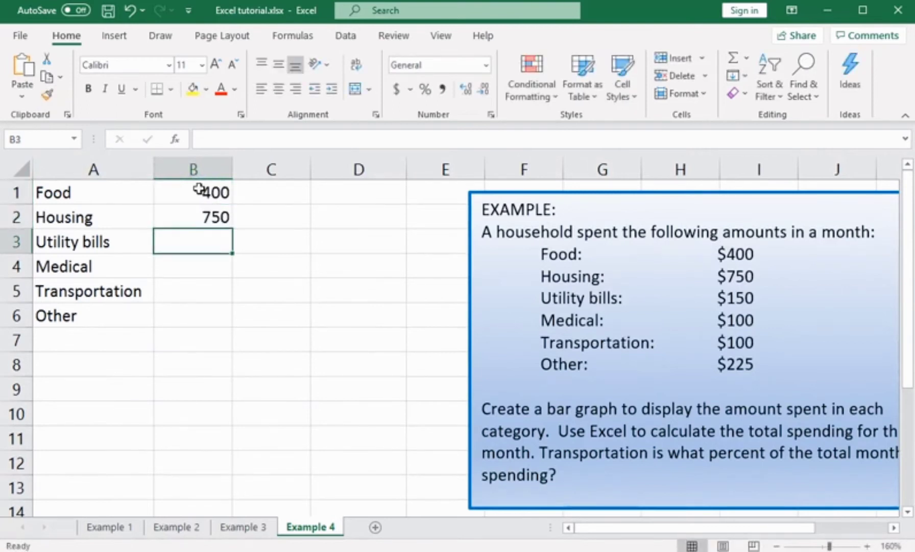
pyautogui.write('150')
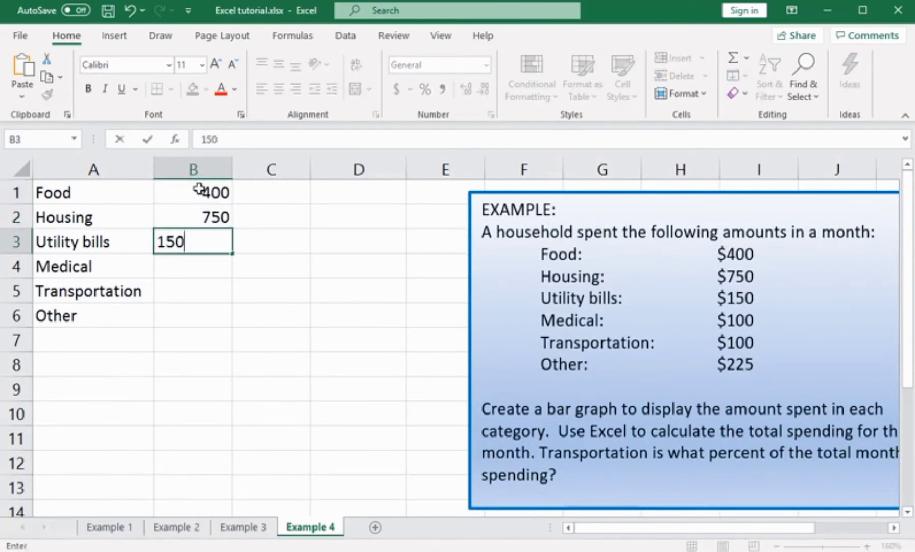
pyautogui.press('Return')
pyautogui.write('100')
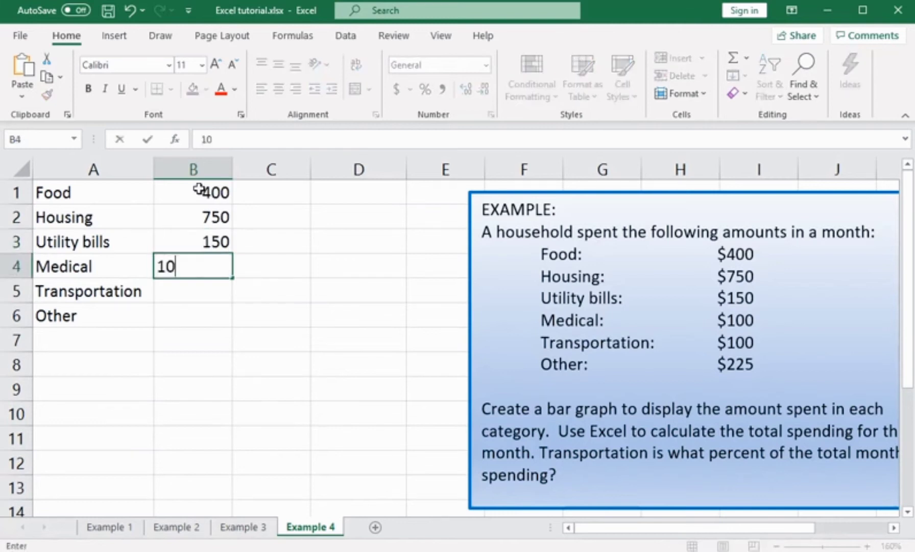
pyautogui.press('Return')
pyautogui.write('100')
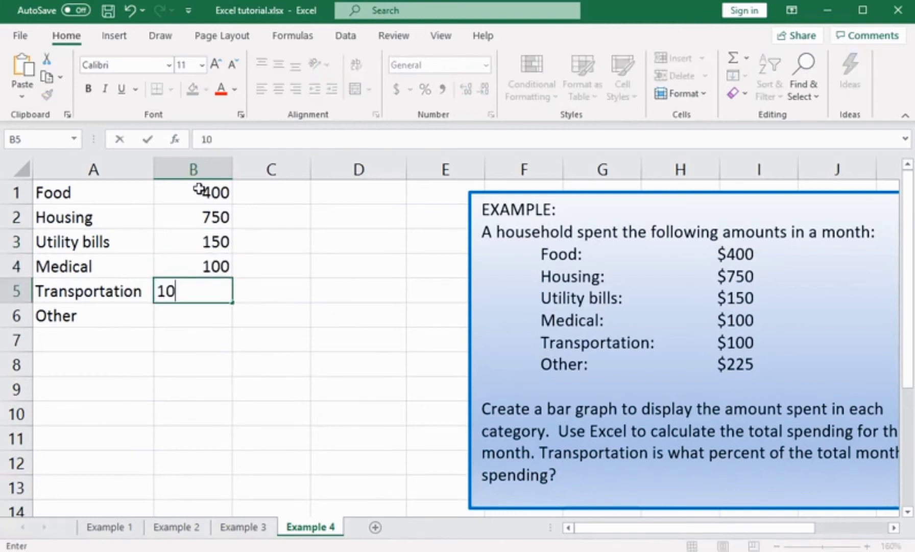
pyautogui.press('Return')
pyautogui.write('225')
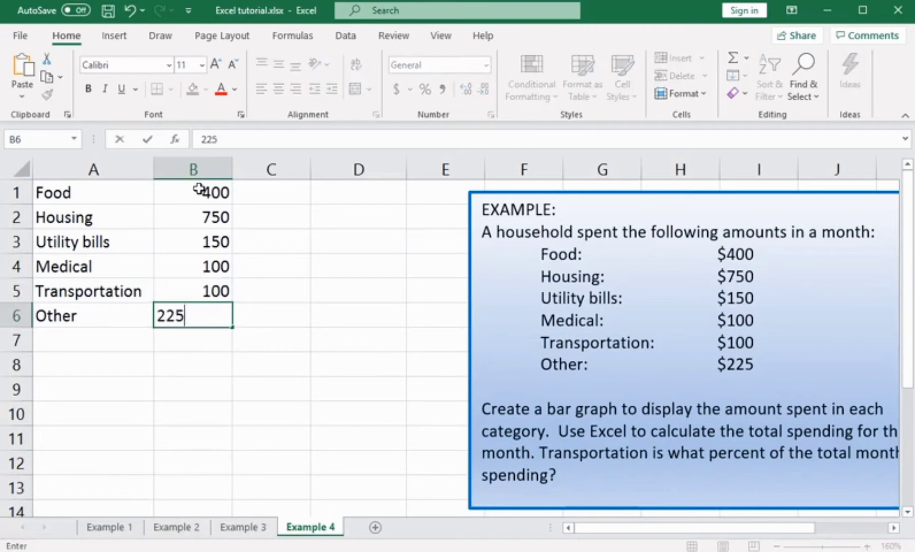
pyautogui.press('Return')
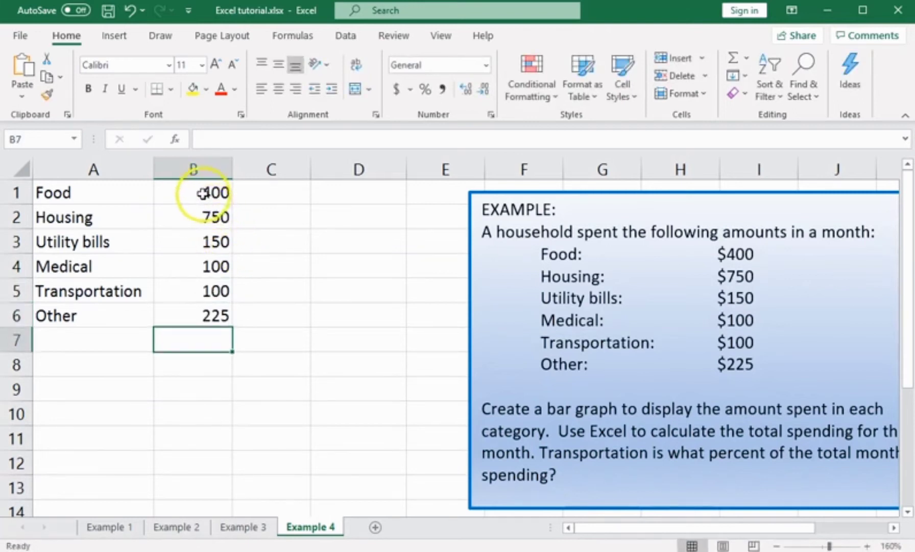
# Apply the Accounting dollar number format to the amounts in B1:B6
pyautogui.moveTo(203, 193); pyautogui.dragTo(204, 312)
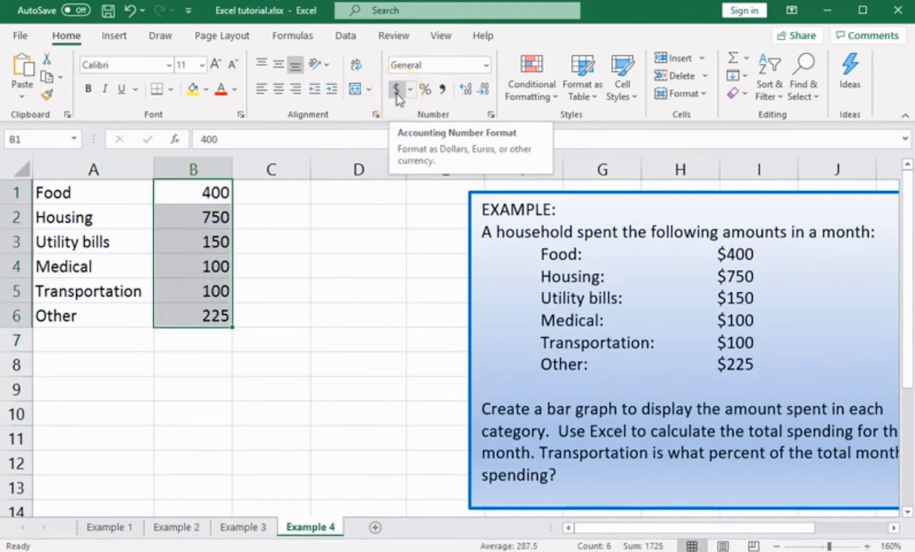
pyautogui.click(397, 91)
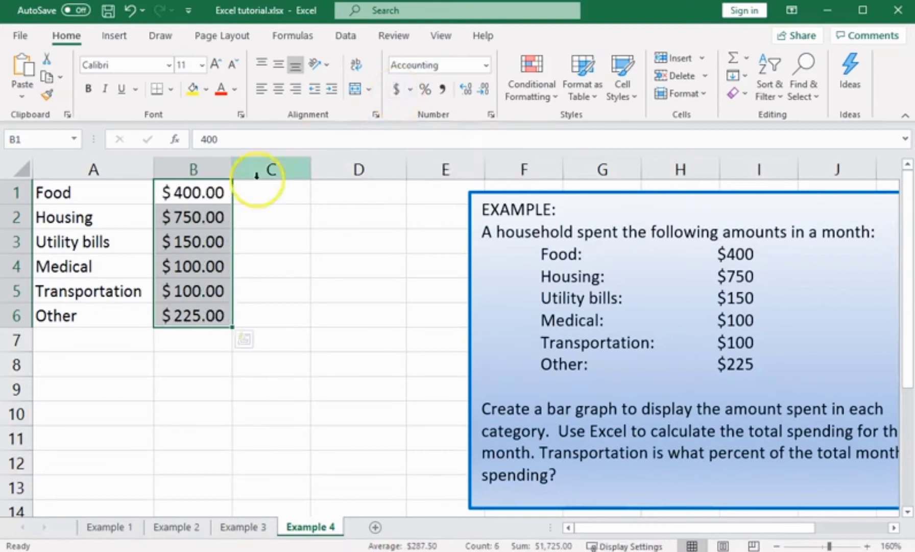
pyautogui.rightClick(194, 191)
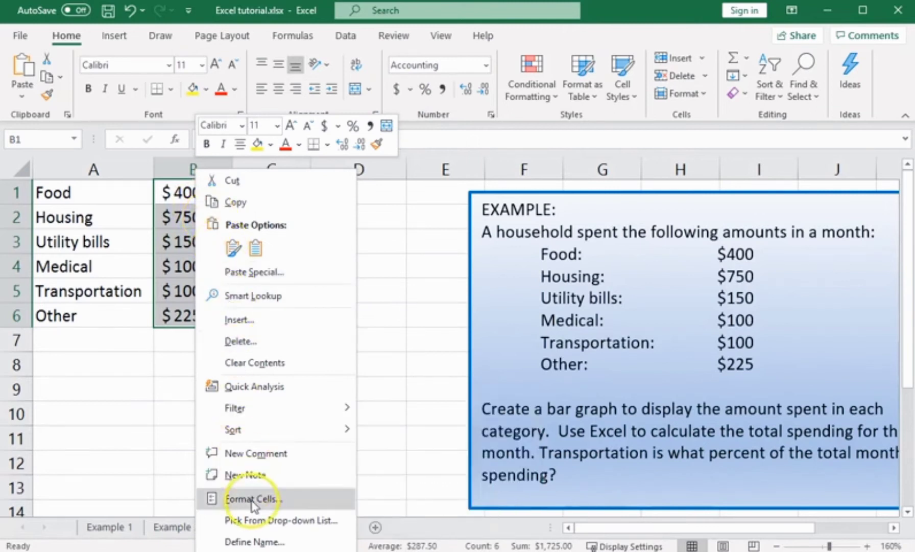
pyautogui.click(171, 193)
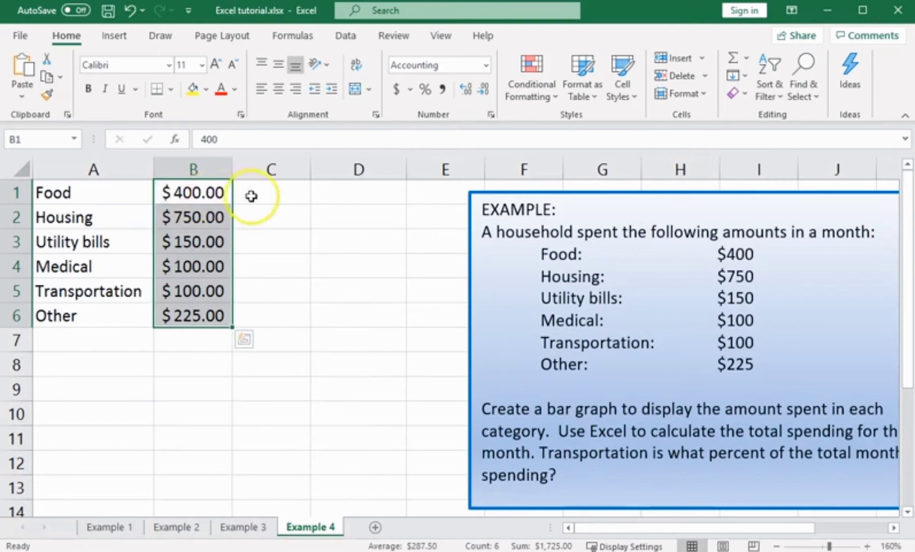
pyautogui.click(253, 196)
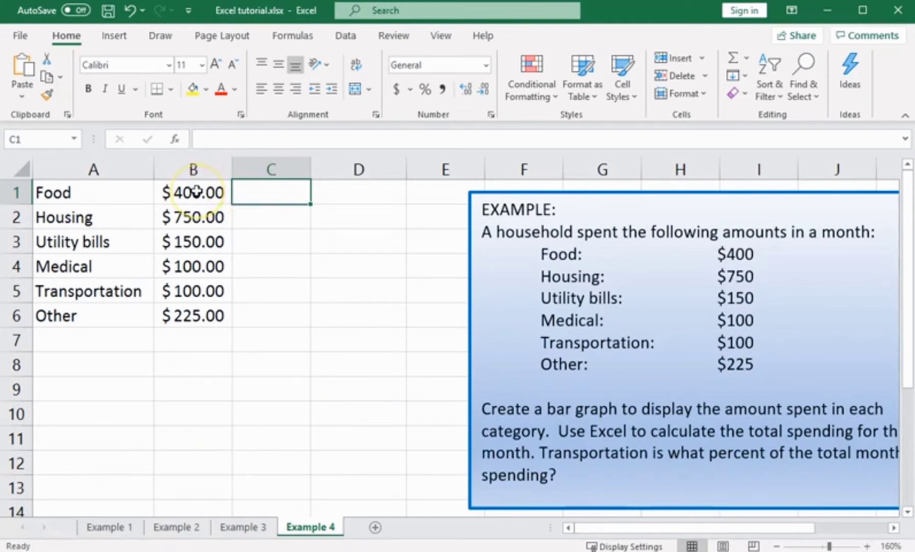
# Insert a 2-D clustered column chart from the categories and amounts in A1:B6
pyautogui.moveTo(197, 192); pyautogui.dragTo(194, 315)
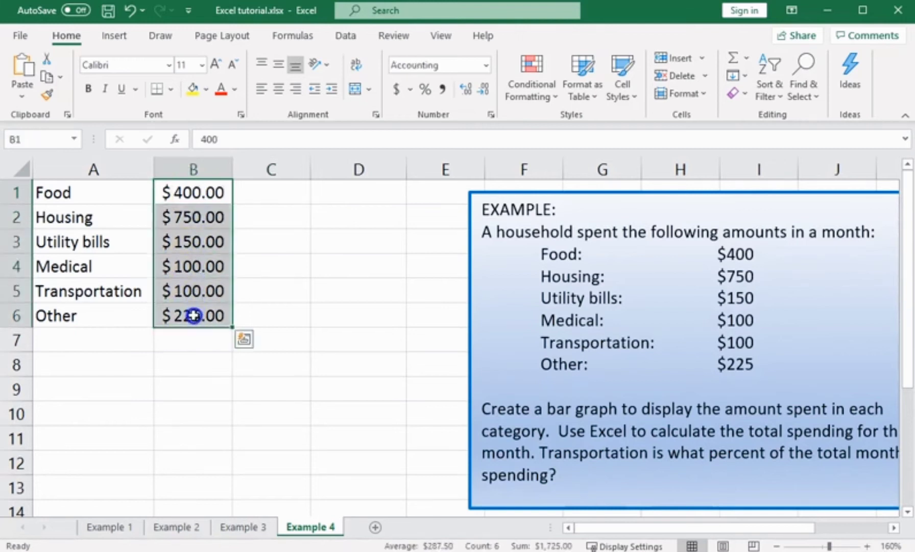
pyautogui.click(97, 193)
pyautogui.moveTo(97, 193); pyautogui.dragTo(185, 320)
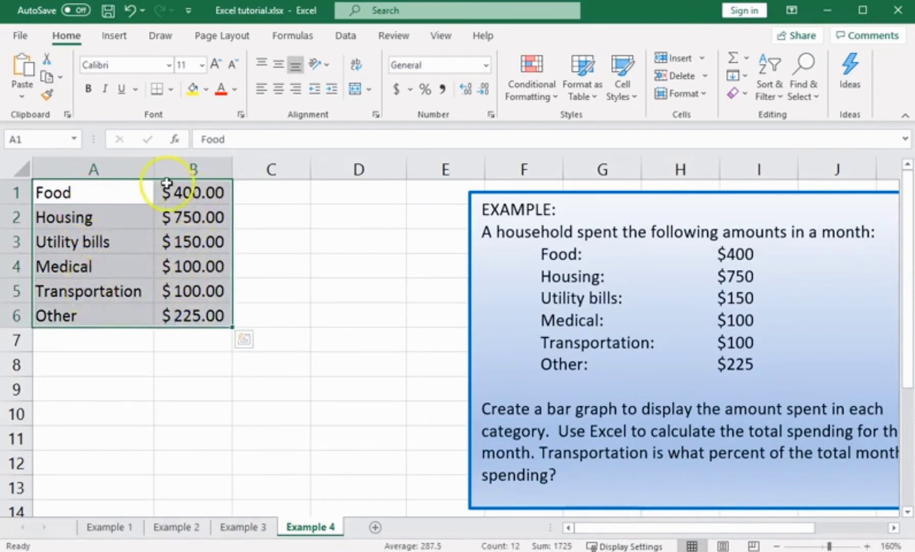
pyautogui.click(115, 36)
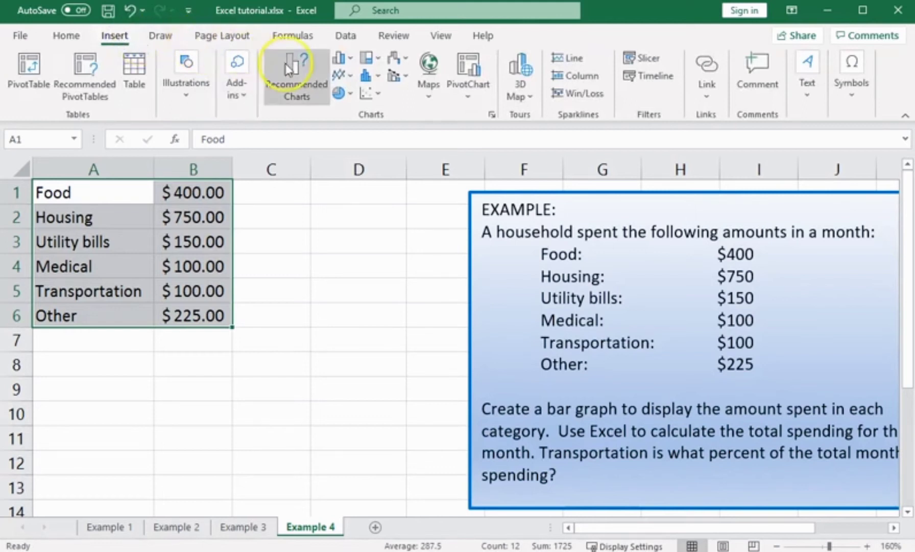
pyautogui.click(350, 60)
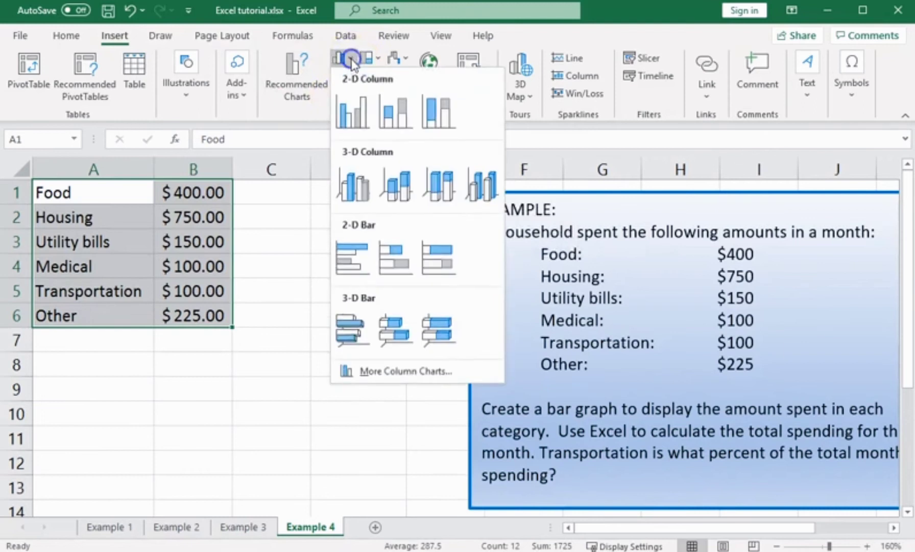
pyautogui.click(351, 111)
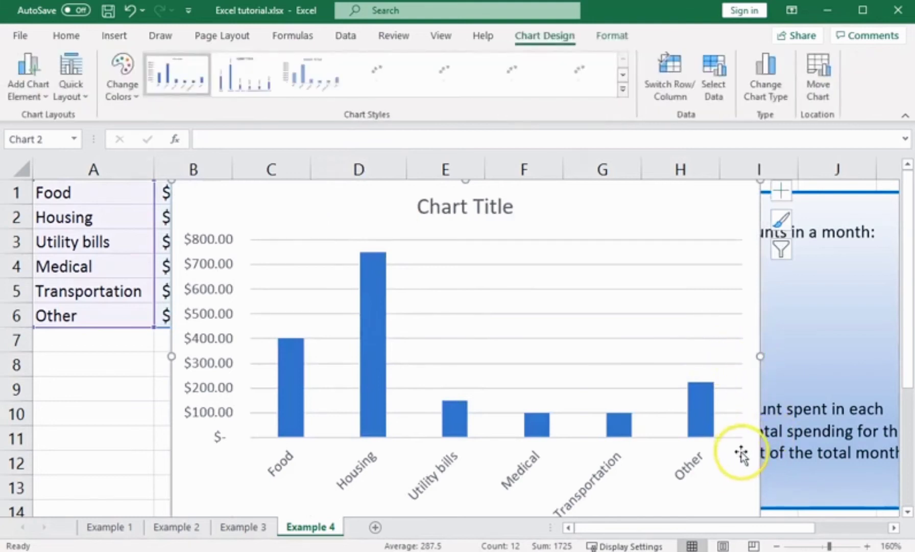
# Shrink the chart slightly and move it beside the data so it no longer covers column B
pyautogui.moveTo(742, 453); pyautogui.dragTo(740, 418)
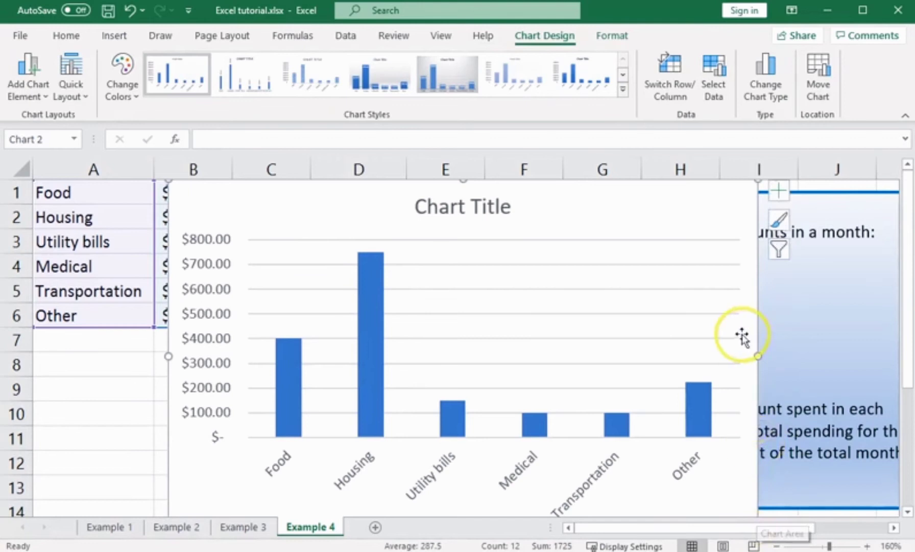
pyautogui.click(724, 299)
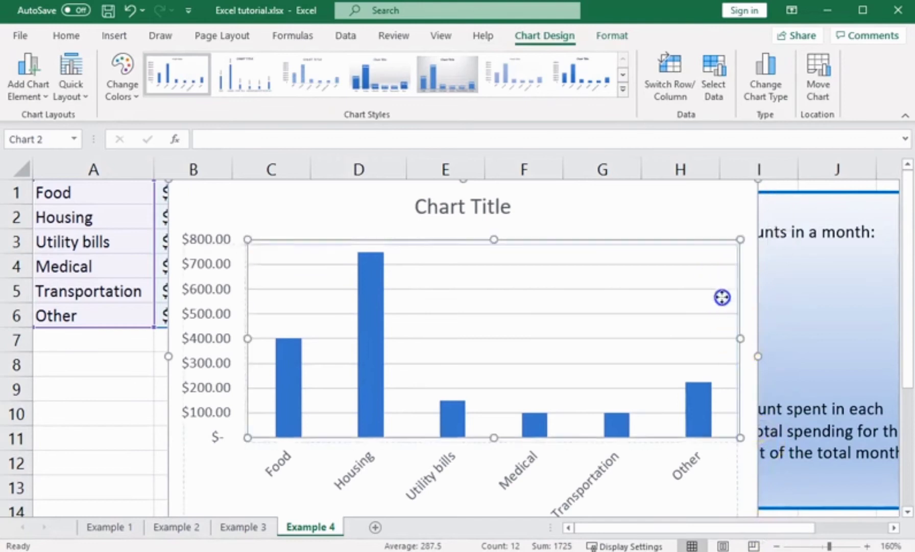
pyautogui.click(758, 185)
pyautogui.moveTo(758, 185); pyautogui.dragTo(740, 229)
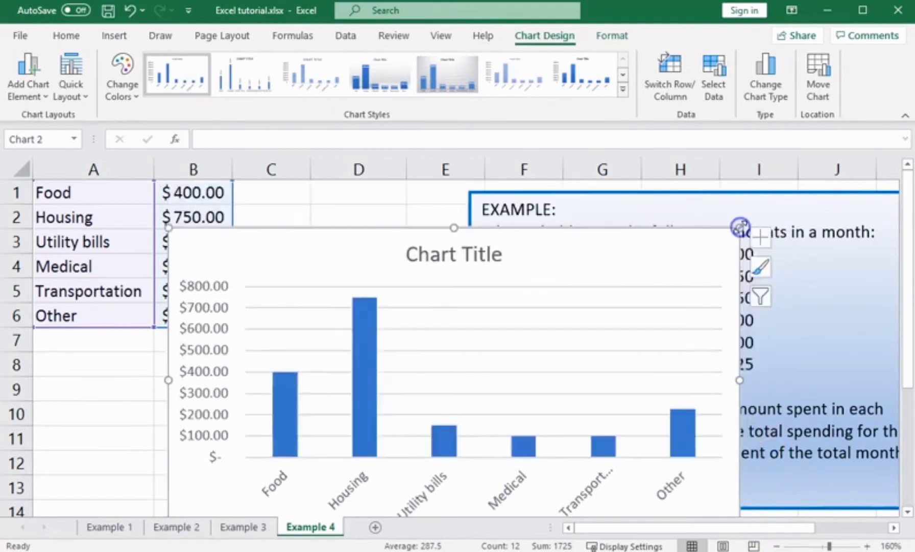
pyautogui.moveTo(677, 251)
pyautogui.mouseDown()
pyautogui.moveTo(699, 226)
pyautogui.moveTo(758, 210)
pyautogui.mouseUp()
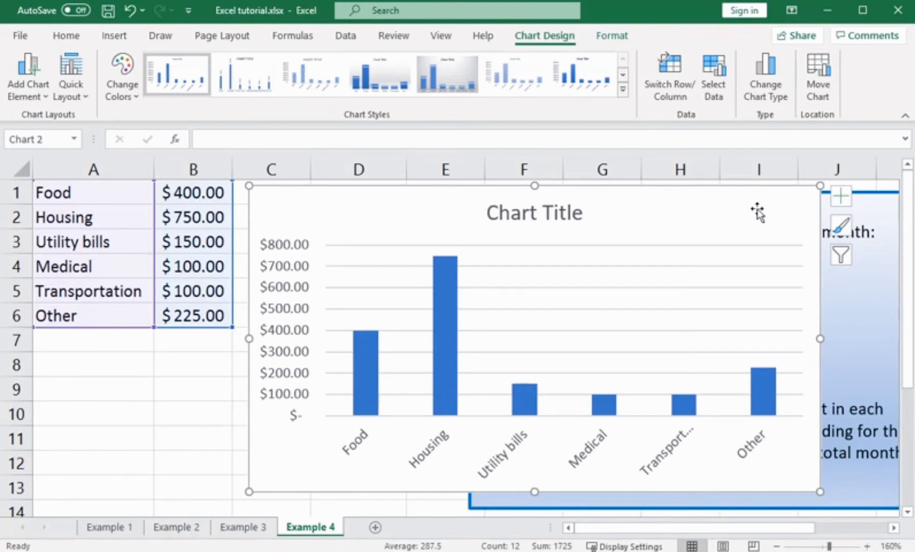
# Change the chart title to "Monthly budget" and deselect the chart
pyautogui.click(521, 215)
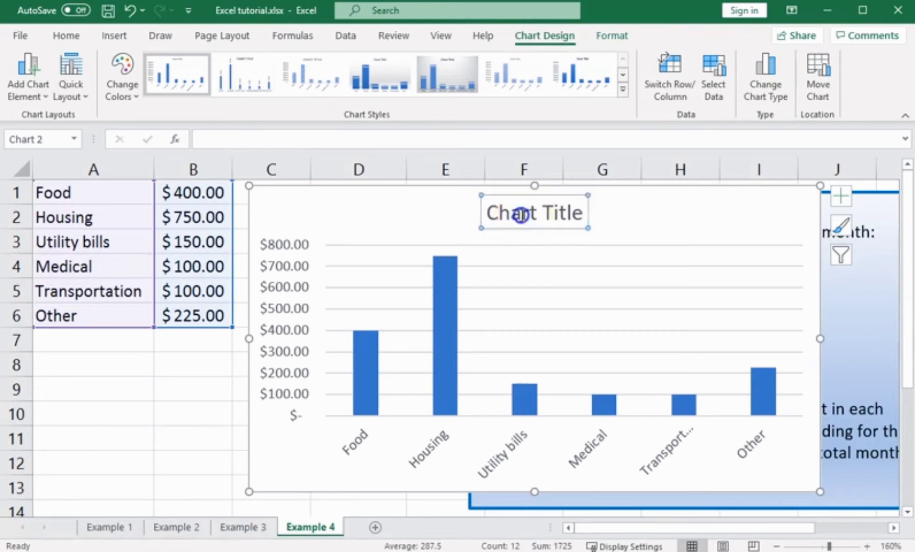
pyautogui.click(490, 210)
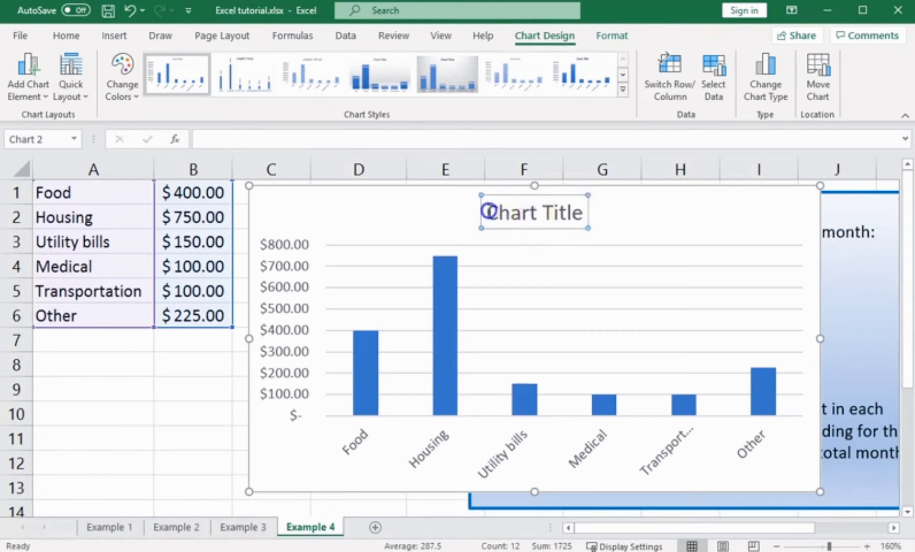
pyautogui.moveTo(490, 210); pyautogui.dragTo(588, 215)
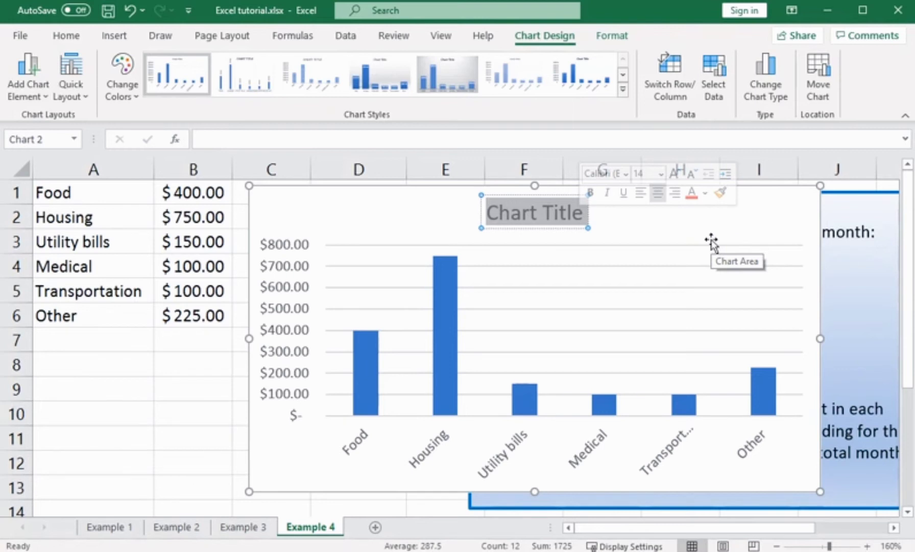
pyautogui.write('Monthl')
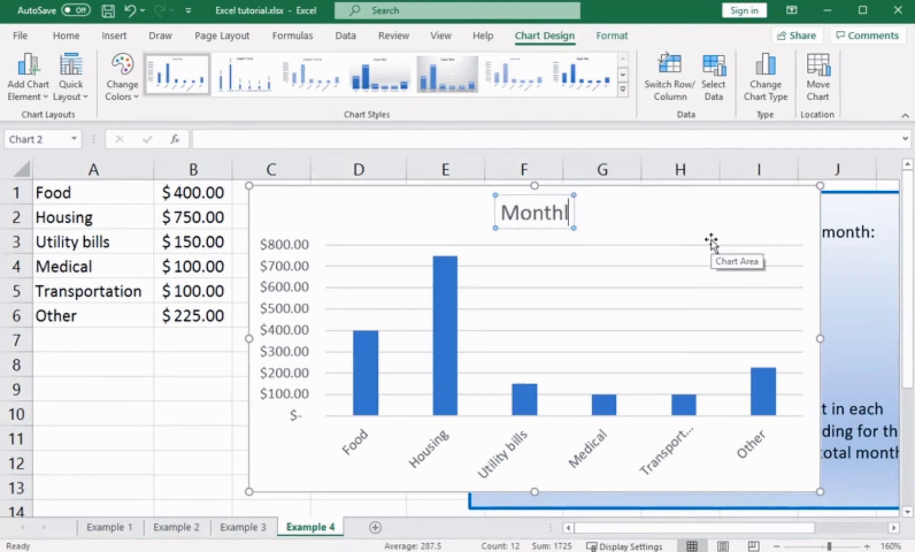
pyautogui.write('y budget')
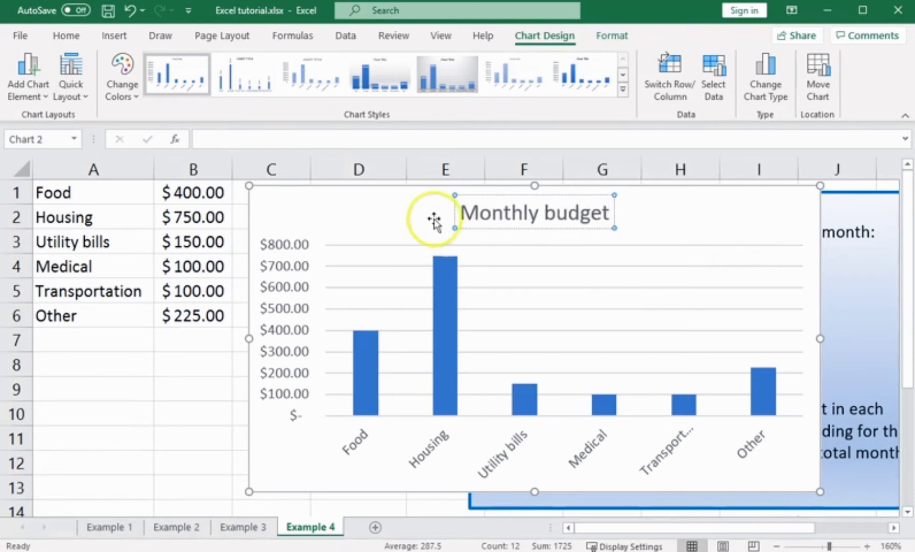
pyautogui.click(348, 207)
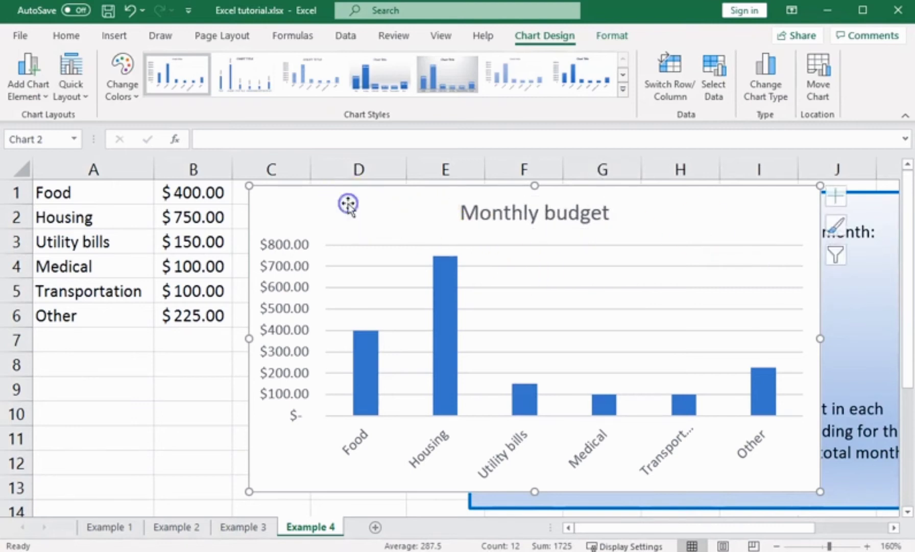
pyautogui.click(203, 343)
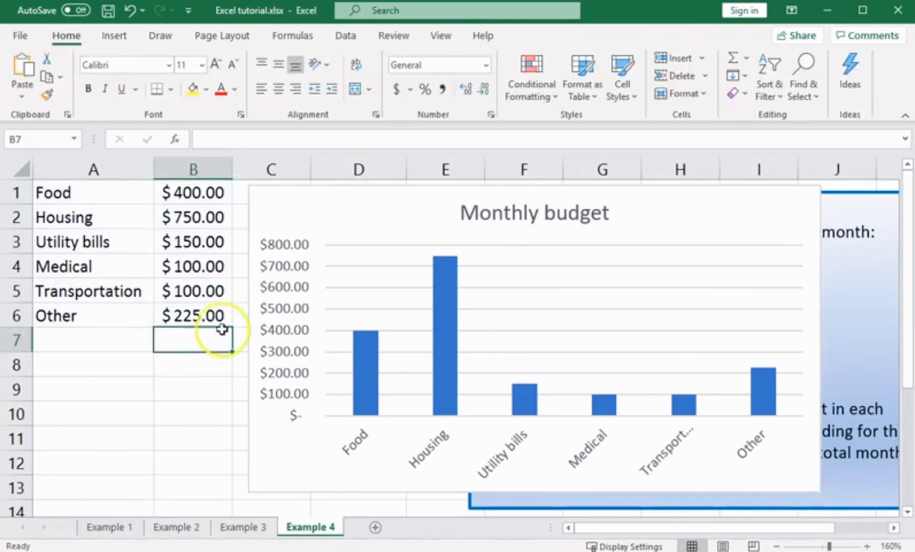
# Add a primary vertical axis title to the Monthly budget chart and set its text to "Spending level"
pyautogui.click(340, 230)
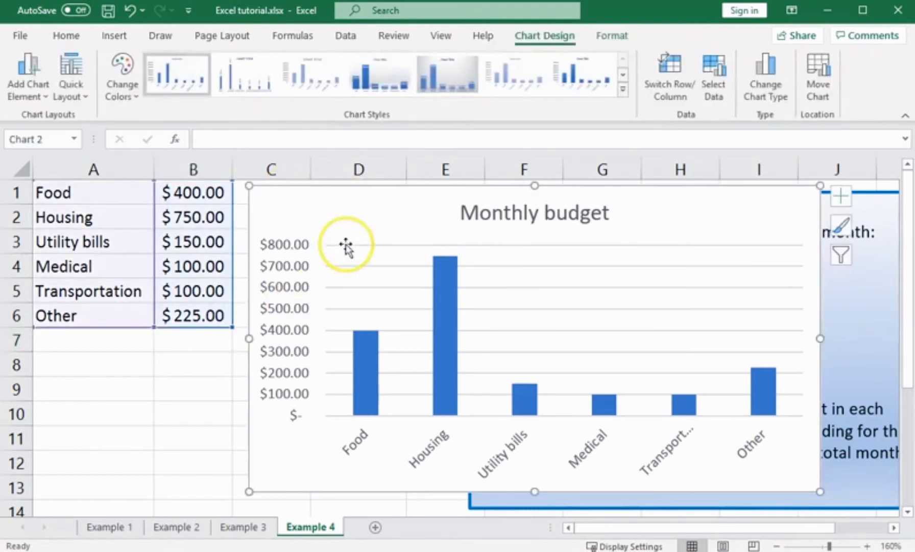
pyautogui.click(375, 235)
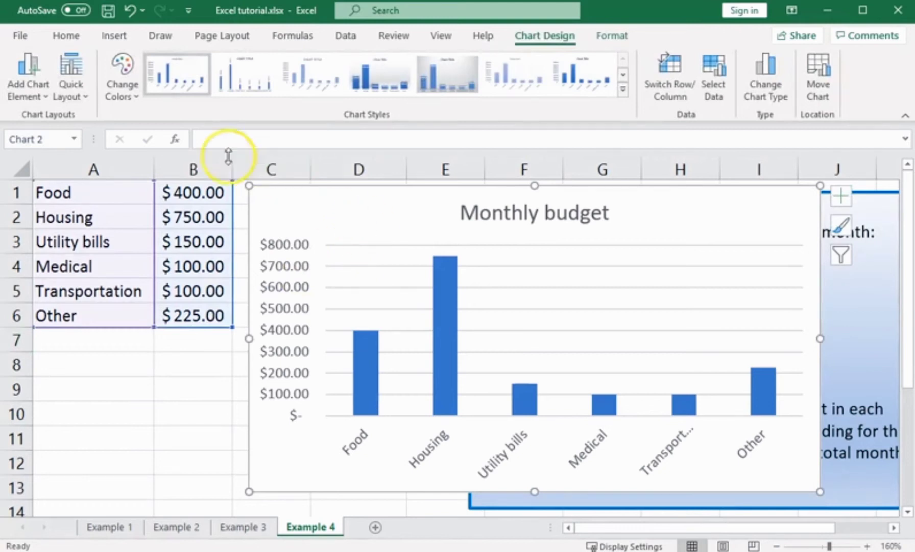
pyautogui.click(39, 77)
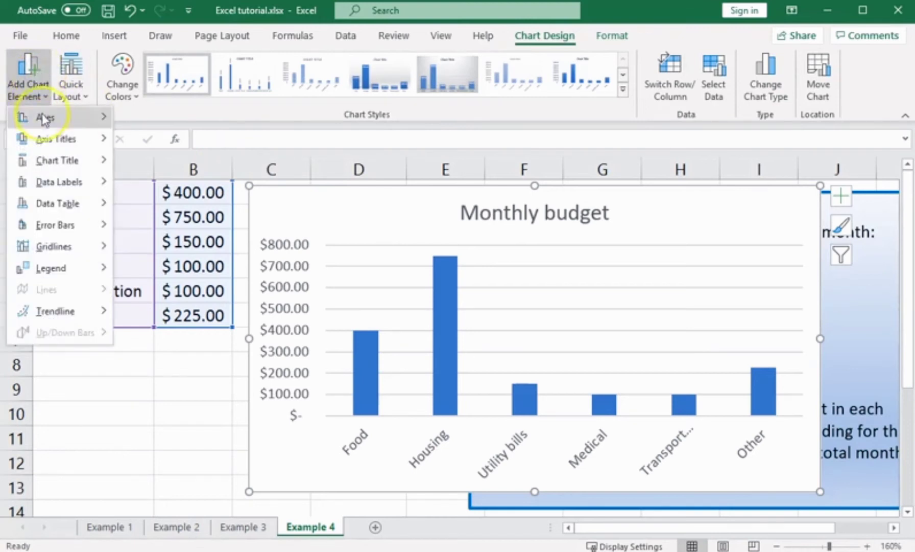
pyautogui.moveTo(45, 141)
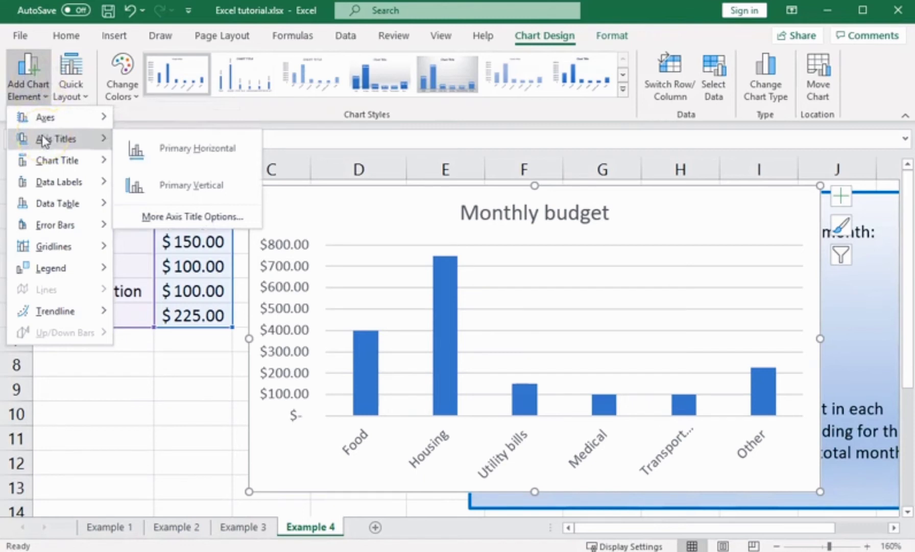
pyautogui.click(163, 149)
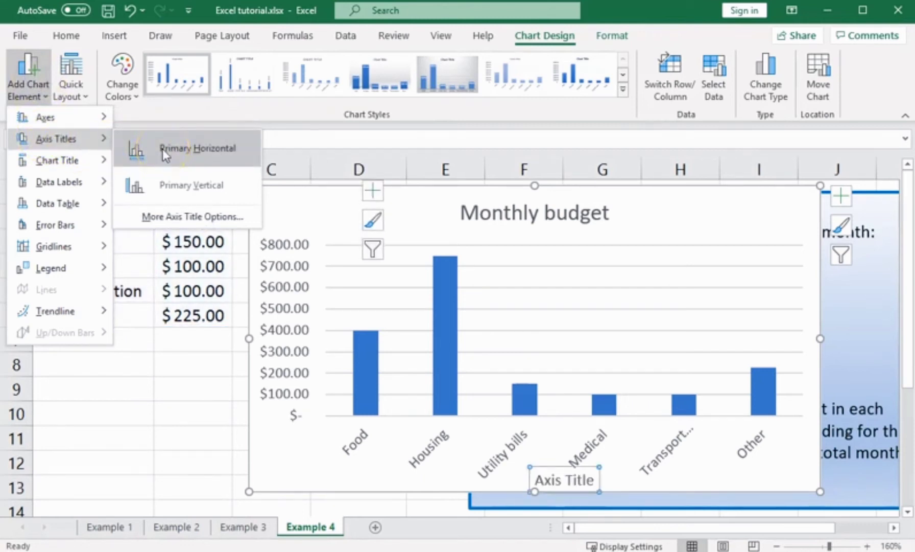
pyautogui.click(164, 185)
pyautogui.click(165, 186)
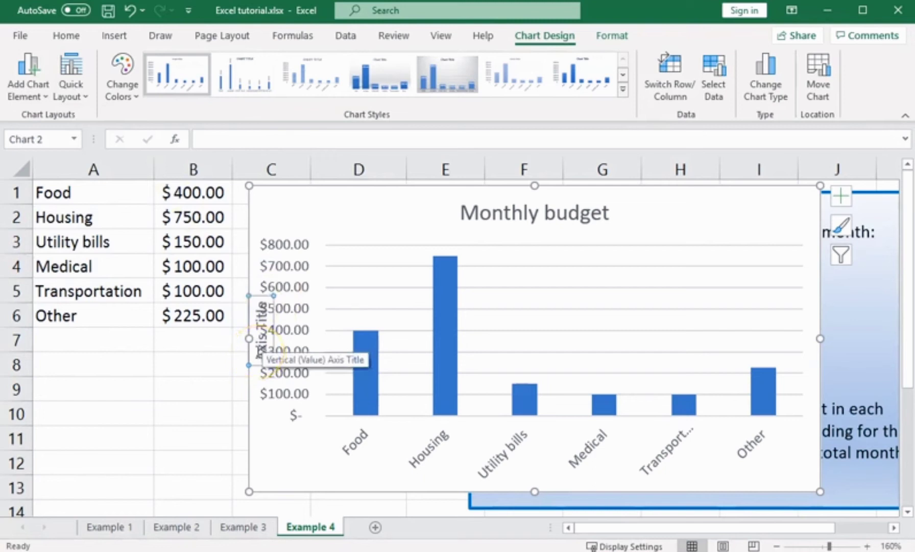
pyautogui.write('$')
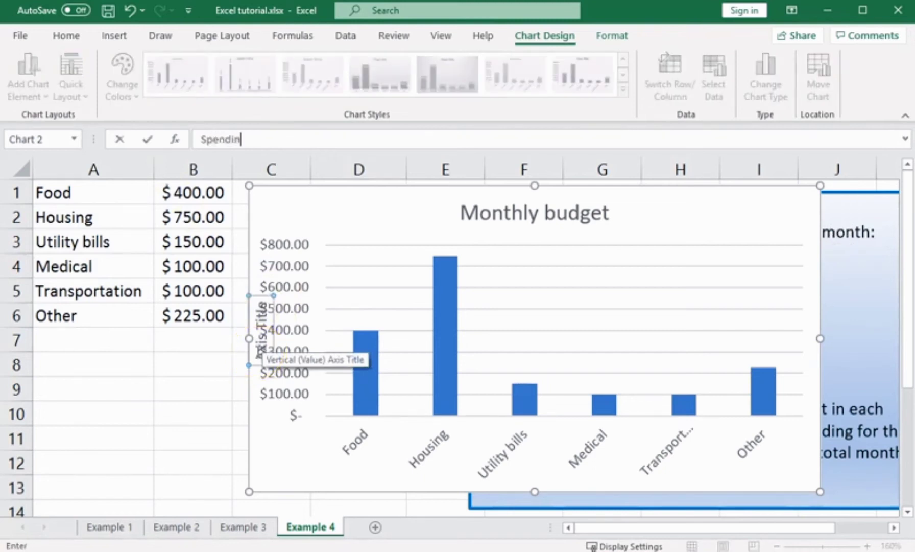
pyautogui.press('Return')
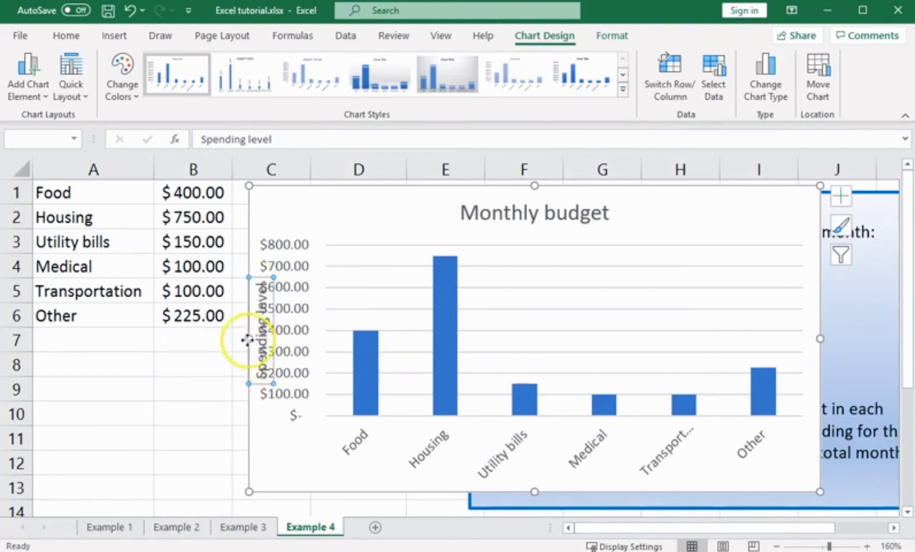
pyautogui.click(255, 457)
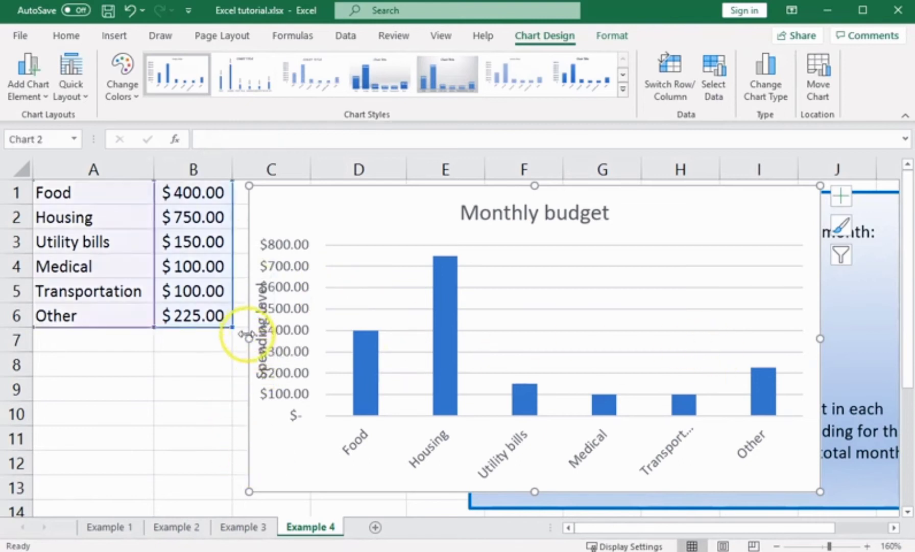
# Widen the Monthly budget chart on both sides so it spans from the start of column C to about the end of column J
pyautogui.moveTo(245, 337); pyautogui.dragTo(234, 337)
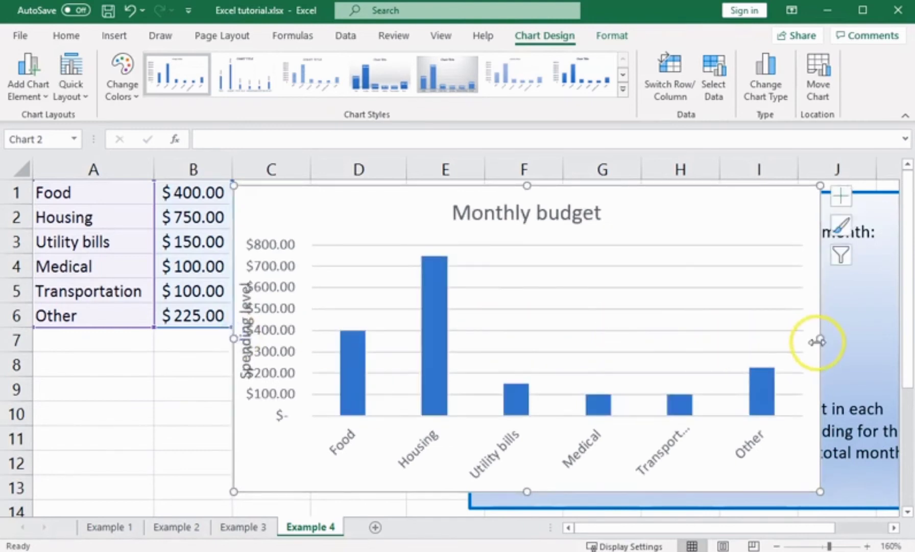
pyautogui.moveTo(820, 338); pyautogui.dragTo(872, 343)
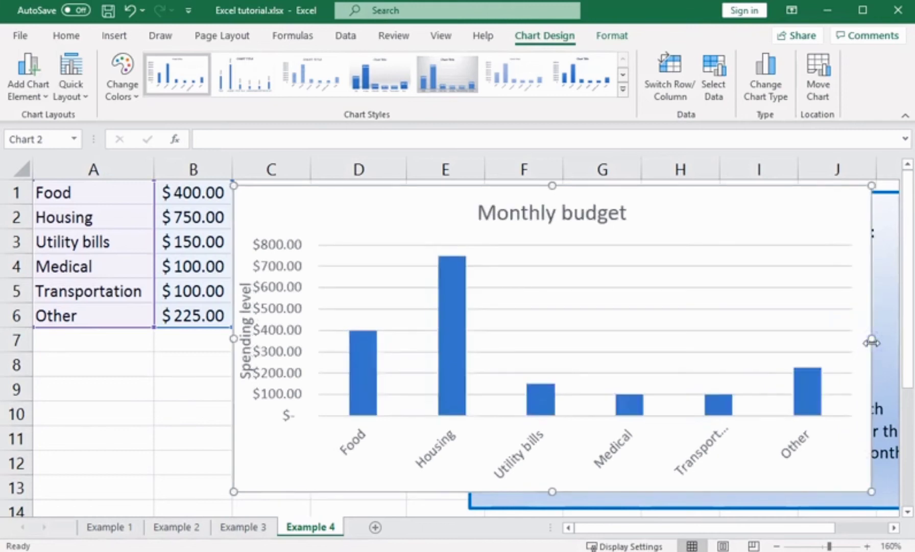
pyautogui.click(193, 339)
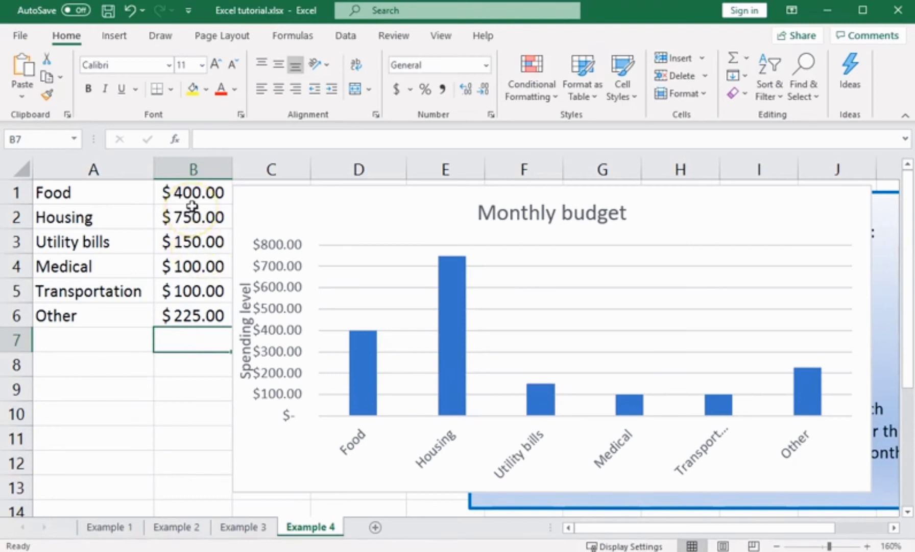
# Insert a second 2-D clustered column chart using only the amounts in B1:B6
pyautogui.moveTo(186, 191); pyautogui.dragTo(195, 319)
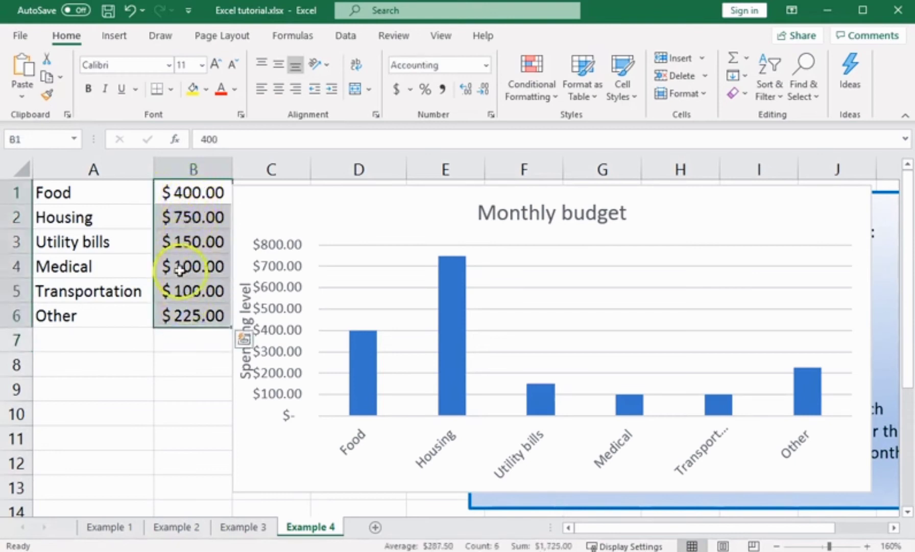
pyautogui.click(110, 38)
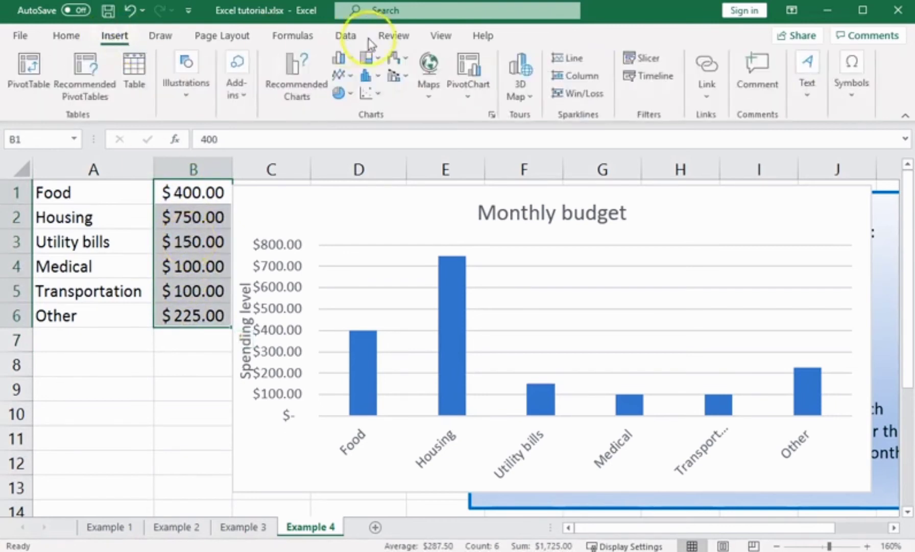
pyautogui.click(347, 59)
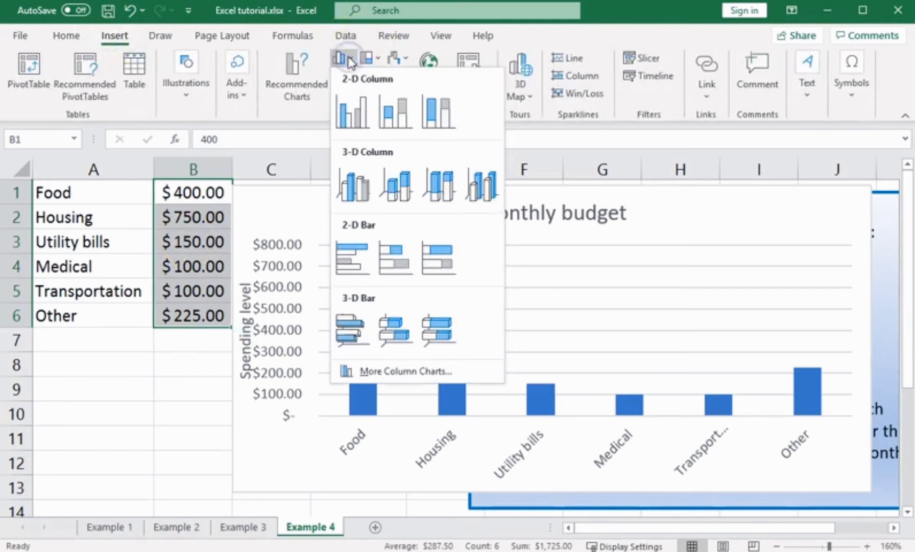
pyautogui.click(348, 110)
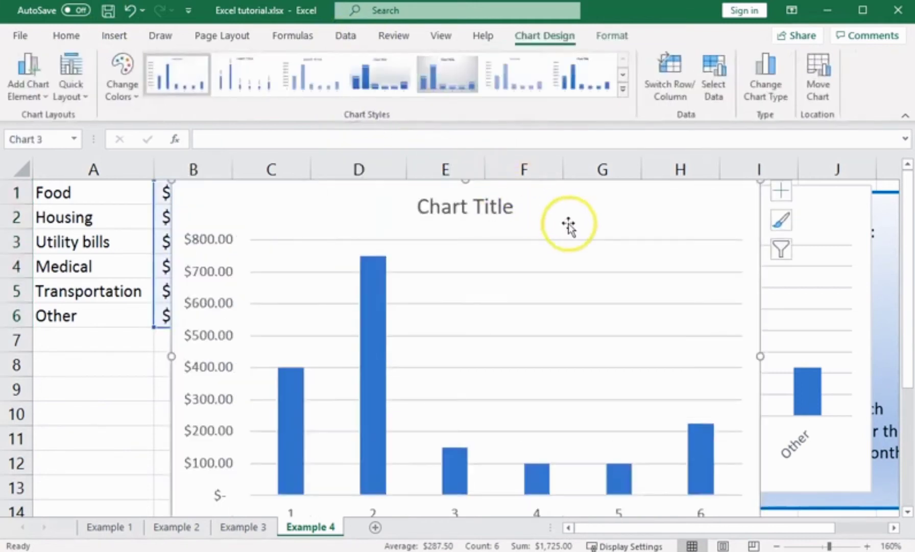
# Shrink the second chart slightly and move it over the Monthly budget chart so that column B is uncovered
pyautogui.moveTo(584, 220); pyautogui.dragTo(618, 219)
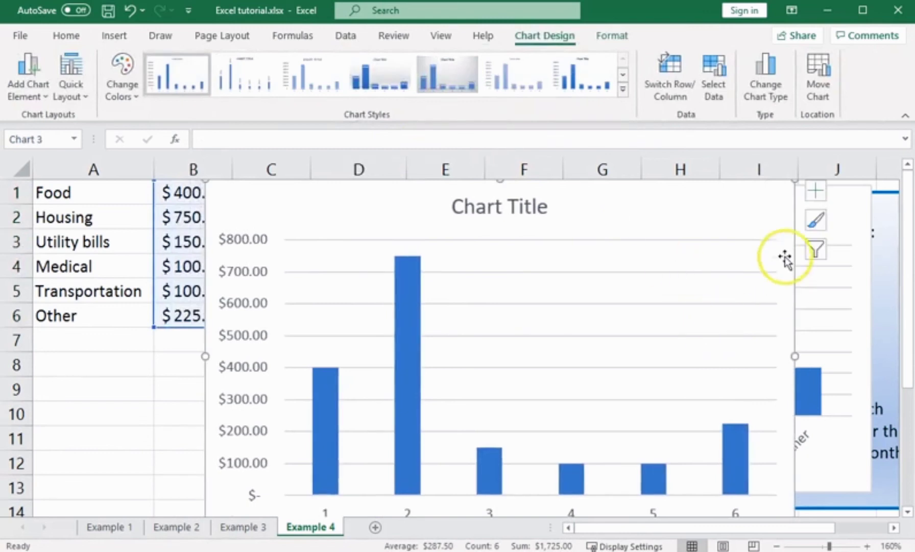
pyautogui.moveTo(795, 183); pyautogui.dragTo(775, 235)
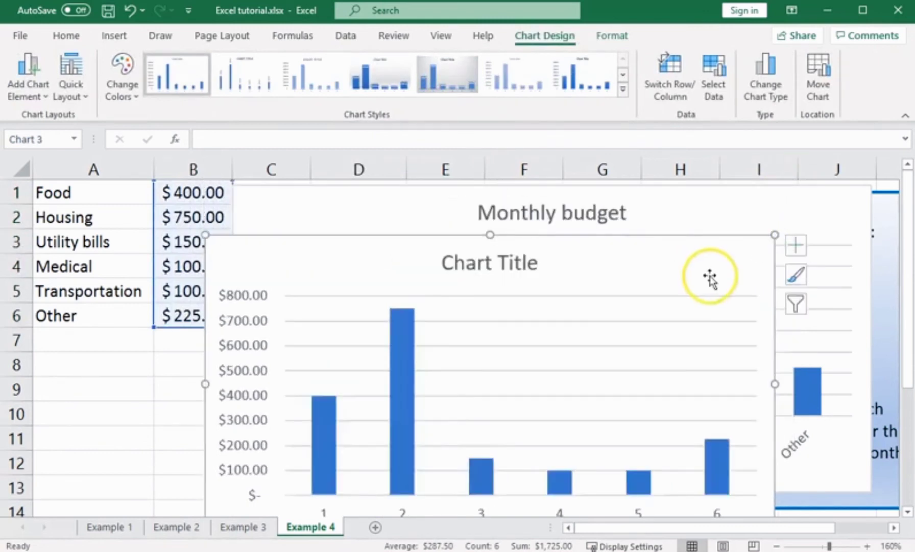
pyautogui.moveTo(710, 277); pyautogui.dragTo(748, 219)
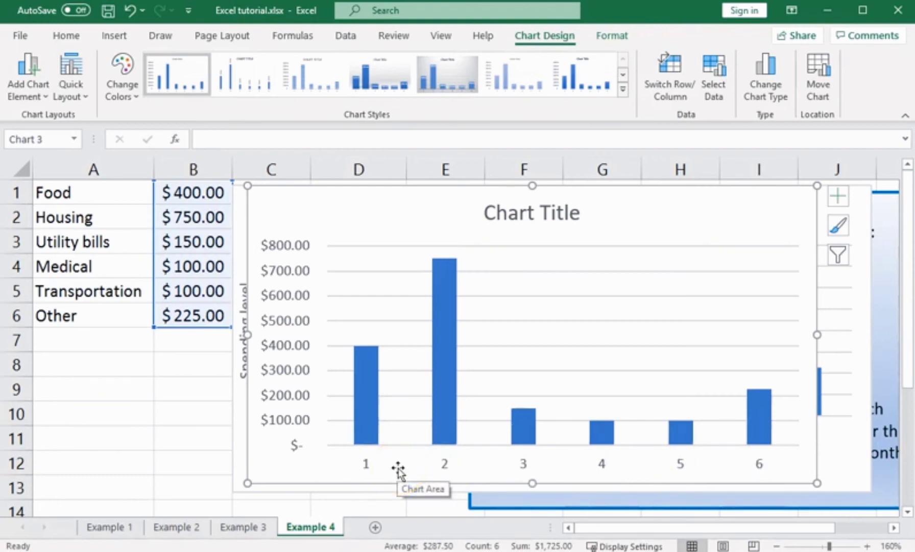
# Set the second chart's horizontal category axis labels to the range A1:A6 in its data source
pyautogui.moveTo(367, 377)
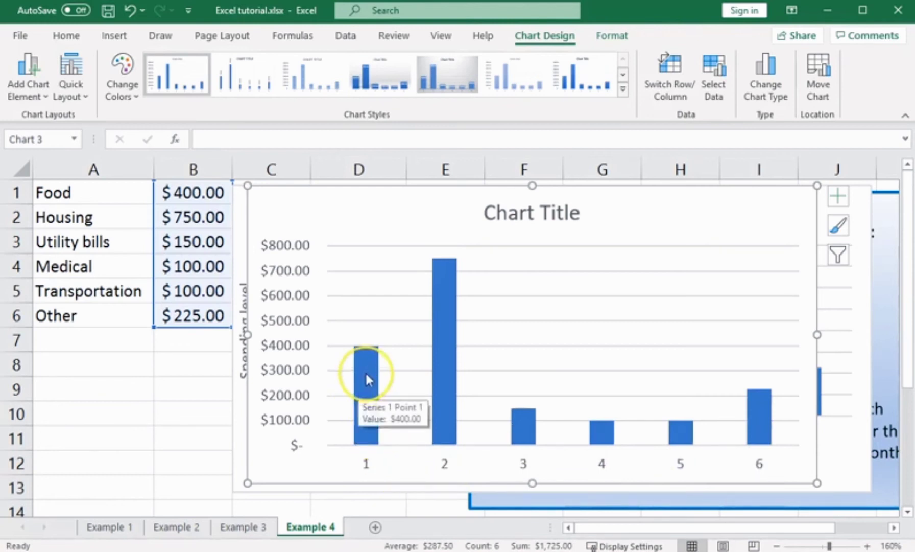
pyautogui.rightClick(366, 375)
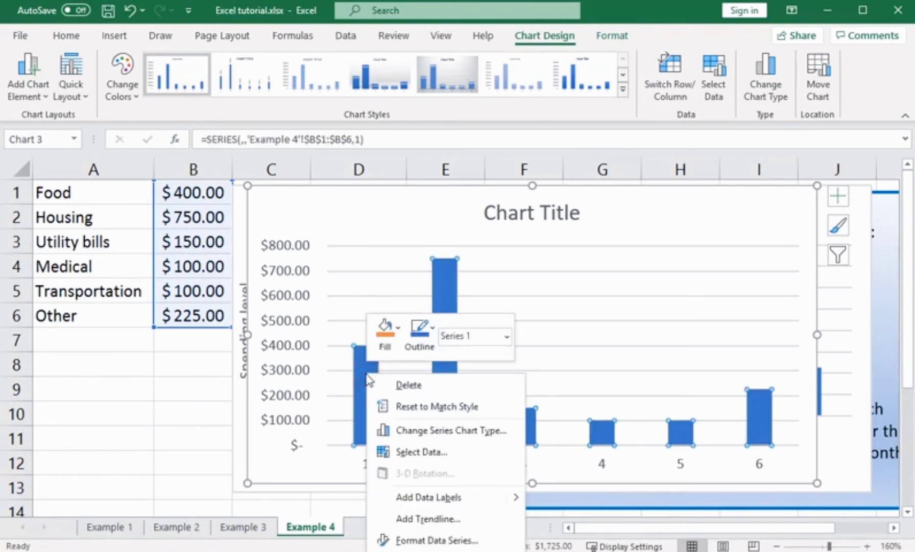
pyautogui.click(419, 453)
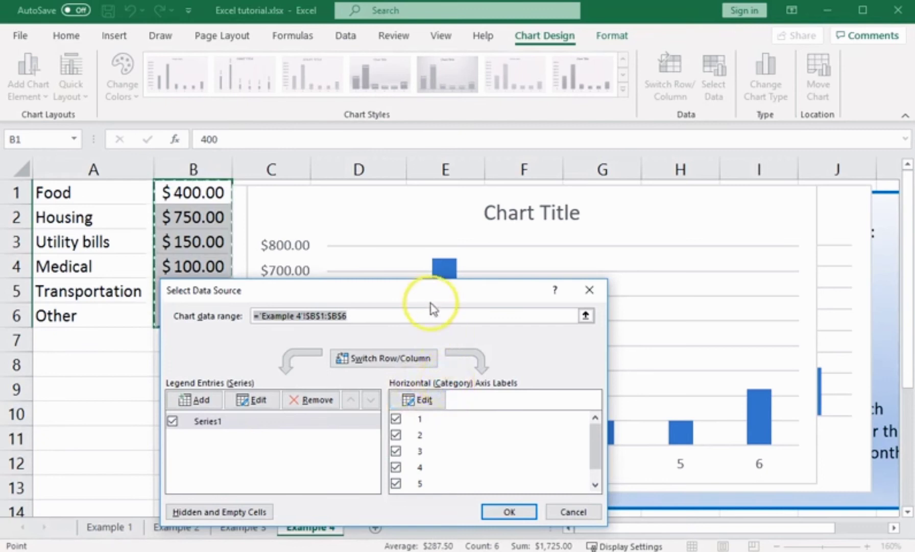
pyautogui.click(459, 291)
pyautogui.moveTo(459, 292); pyautogui.dragTo(624, 264)
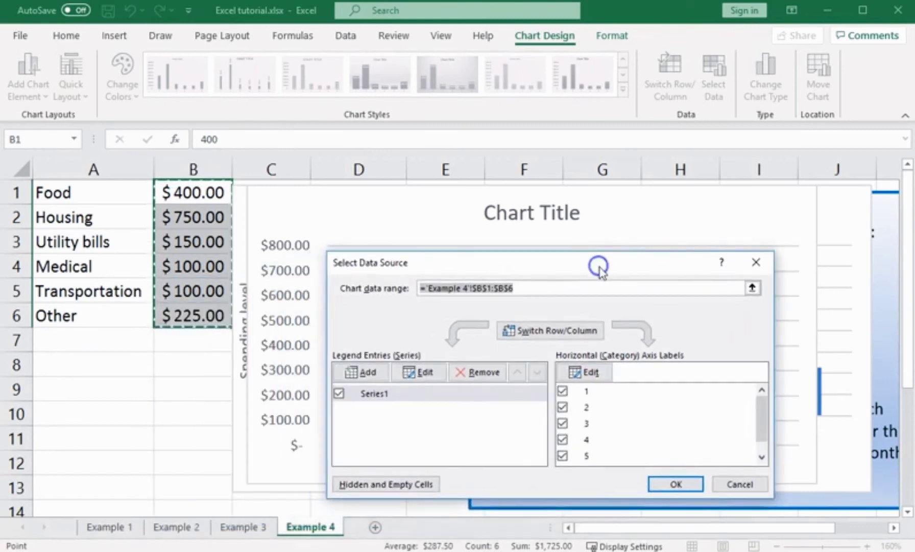
pyautogui.click(590, 373)
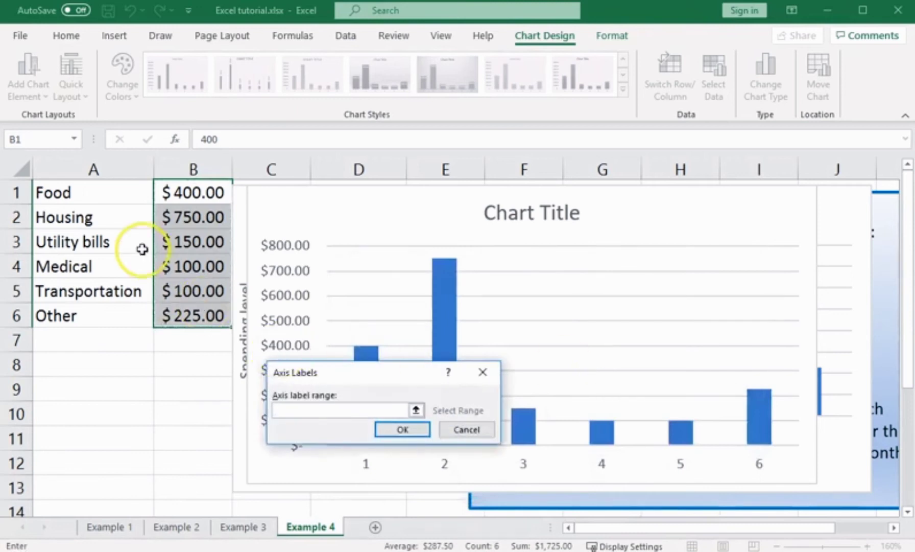
pyautogui.moveTo(107, 194); pyautogui.dragTo(101, 307)
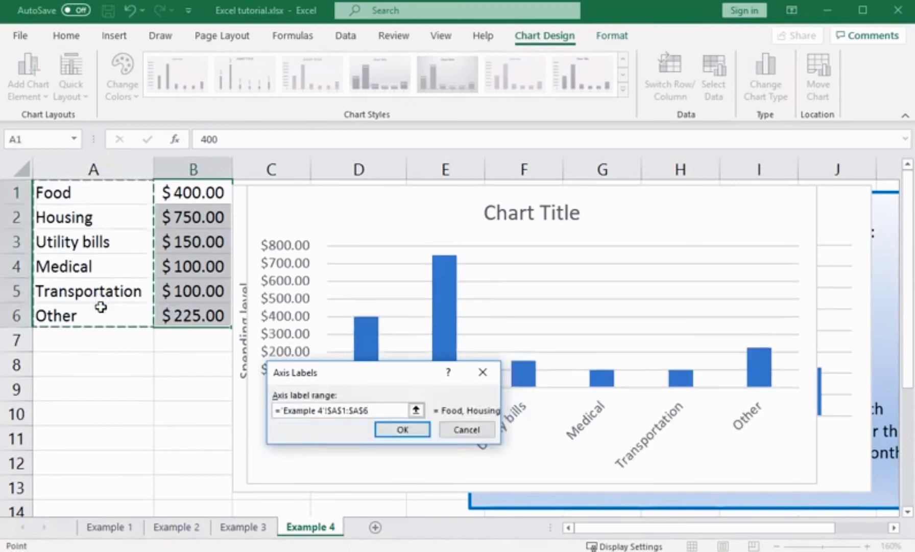
pyautogui.click(406, 430)
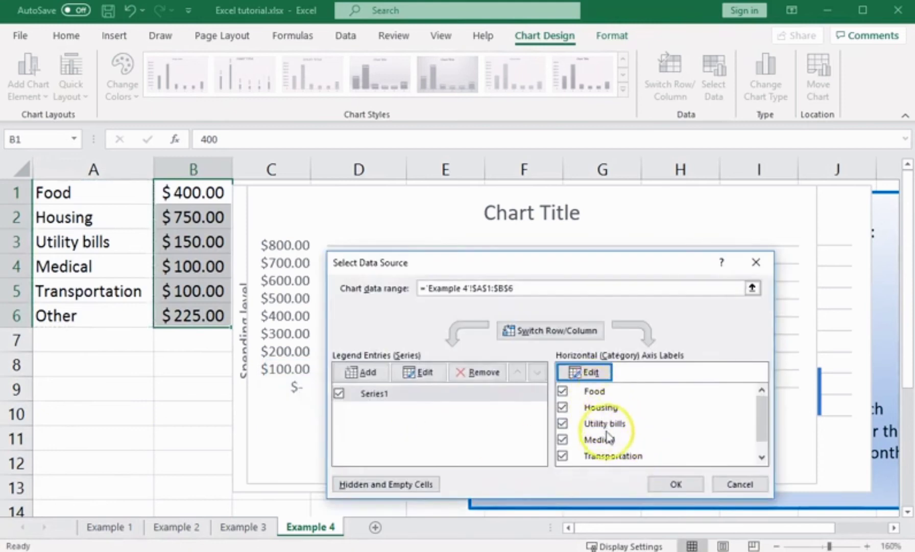
pyautogui.click(680, 490)
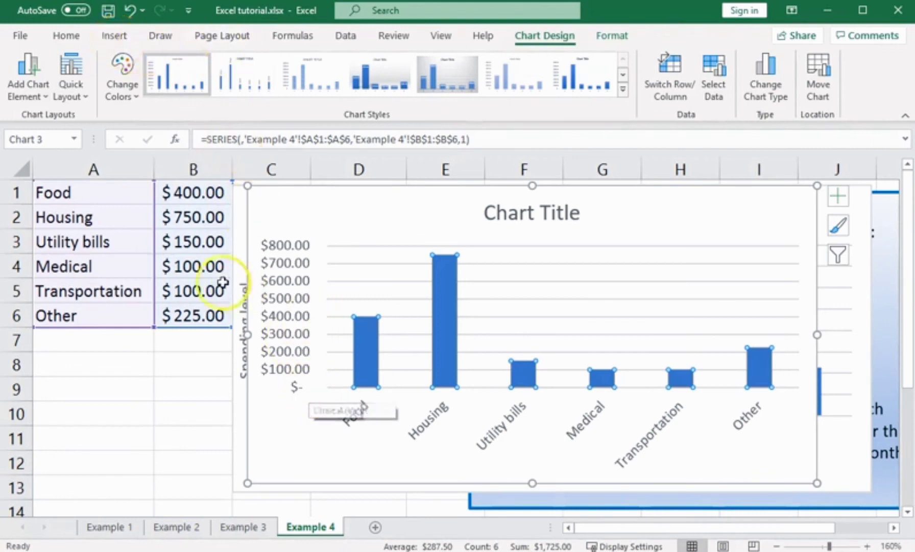
pyautogui.click(29, 81)
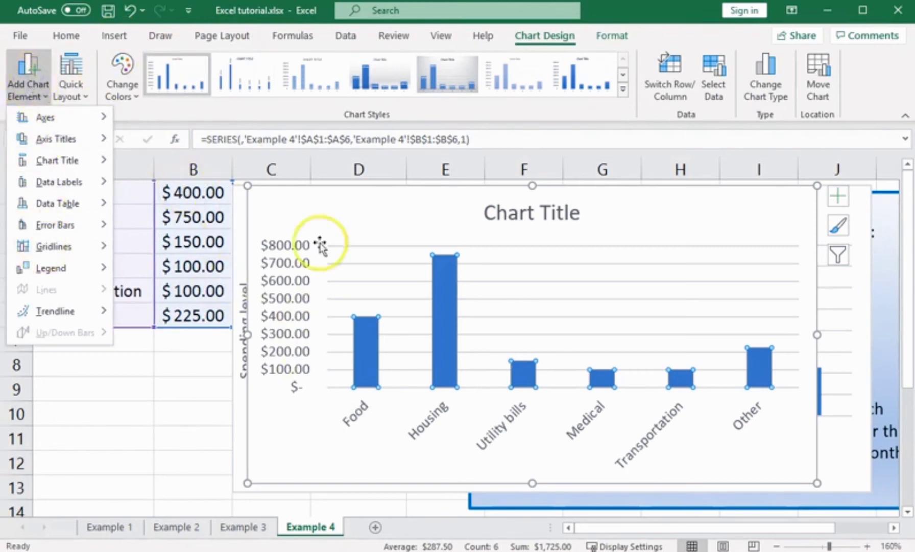
pyautogui.click(445, 306)
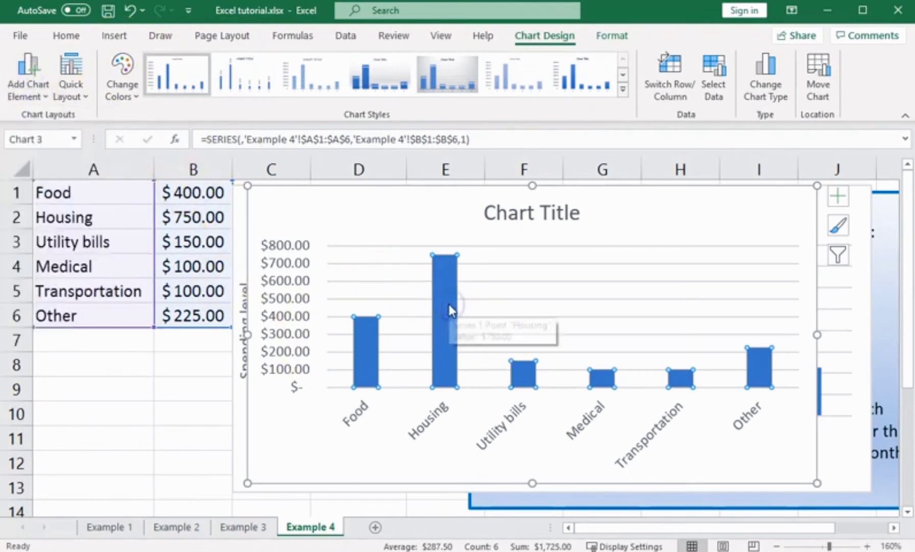
pyautogui.rightClick(451, 306)
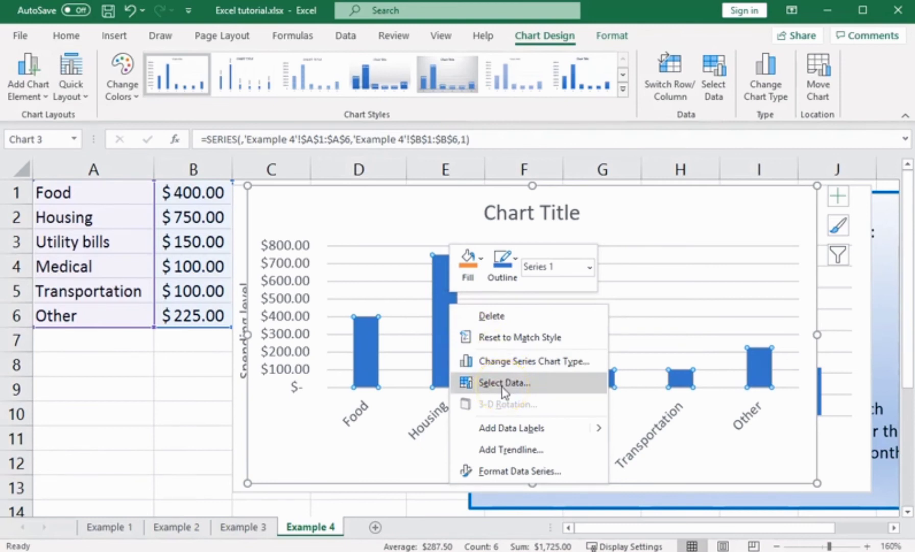
pyautogui.press('Escape')
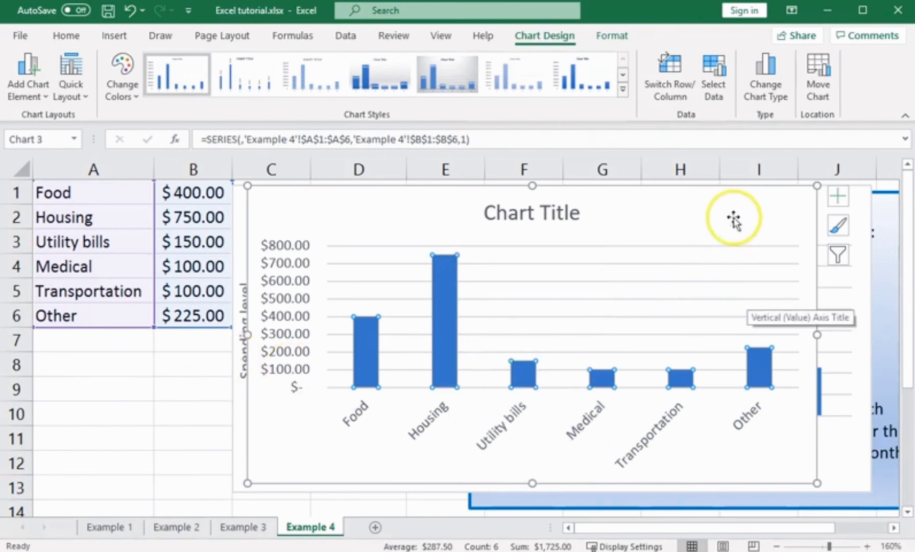
# Delete both the second chart and the Monthly budget chart, and move the EXAMPLE text box so it spans columns D to J from row 1
pyautogui.click(734, 218)
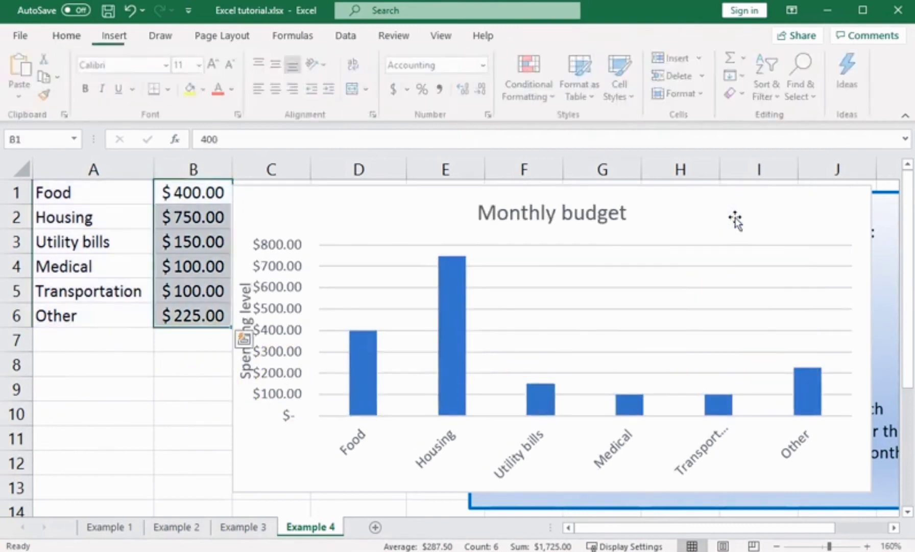
pyautogui.click(803, 214)
pyautogui.press('Delete')
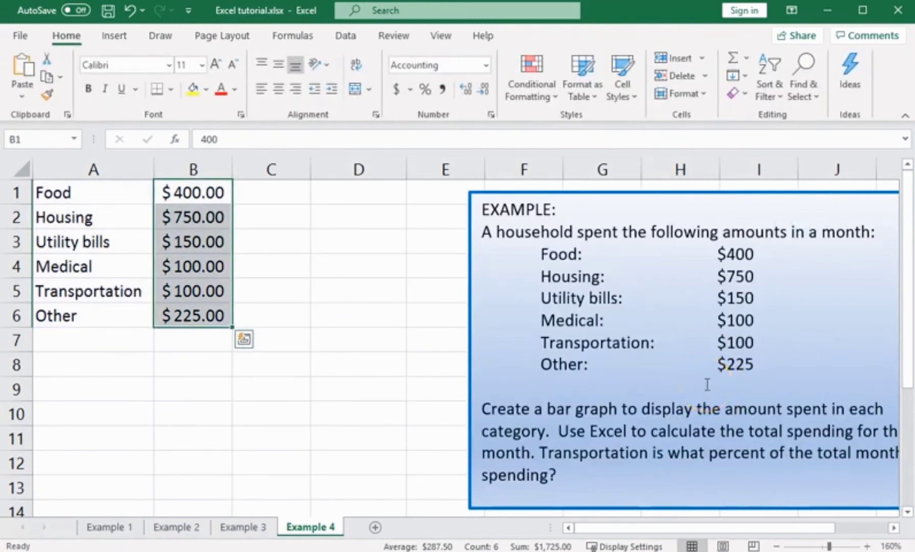
pyautogui.click(470, 193)
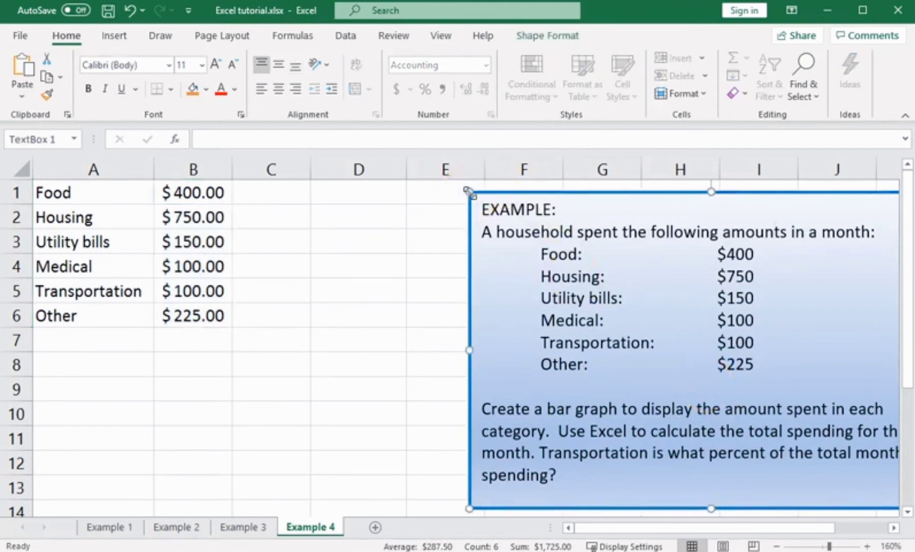
pyautogui.moveTo(470, 204); pyautogui.dragTo(339, 193)
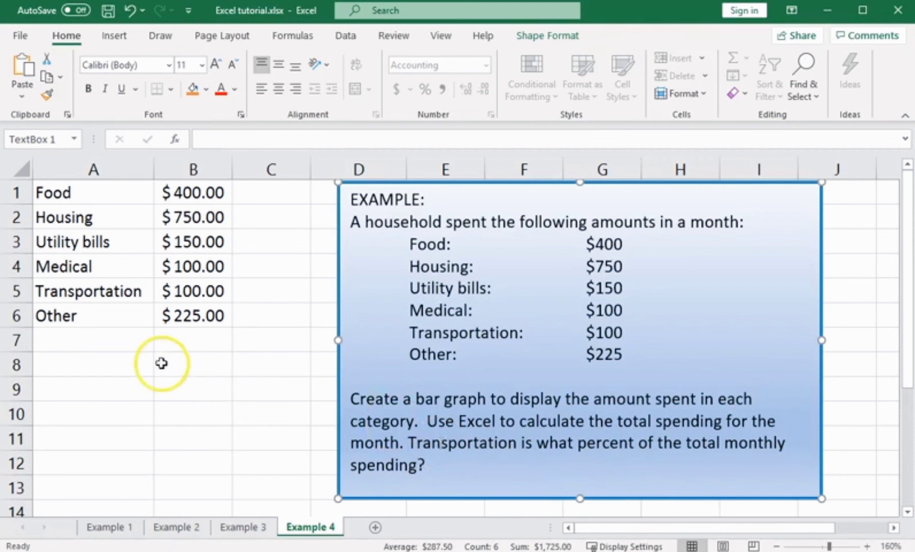
# Label A8 "Total spending:" and total the amounts in B8 with the formula =sum(B1:B6)
pyautogui.click(81, 368)
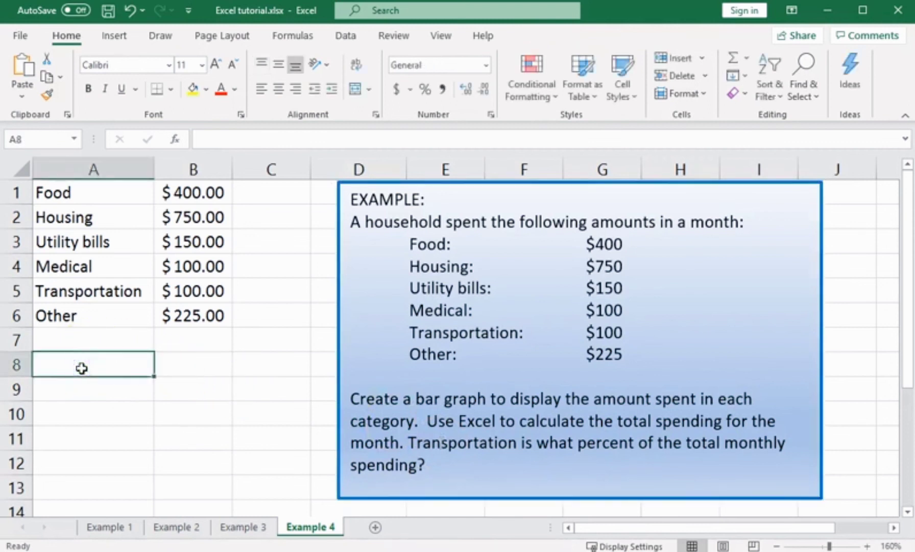
pyautogui.write('Total spending:')
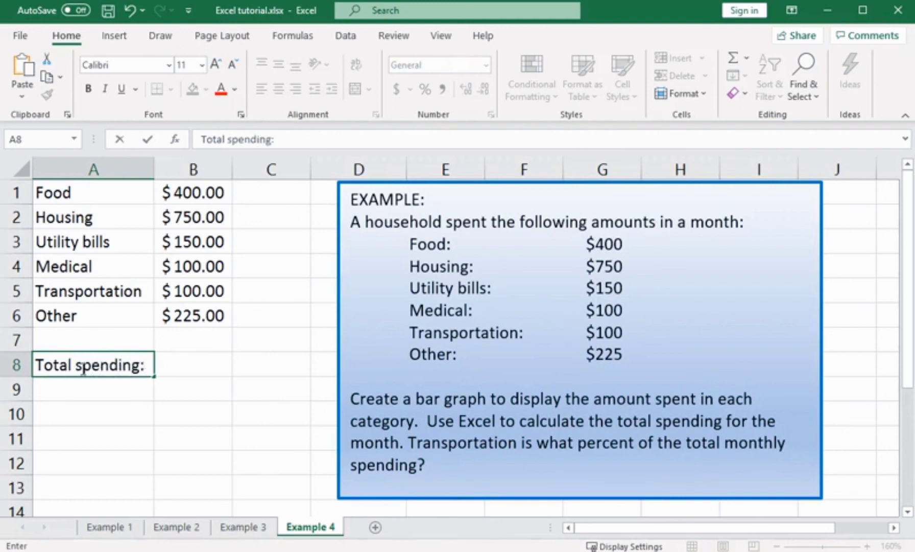
pyautogui.press('Tab')
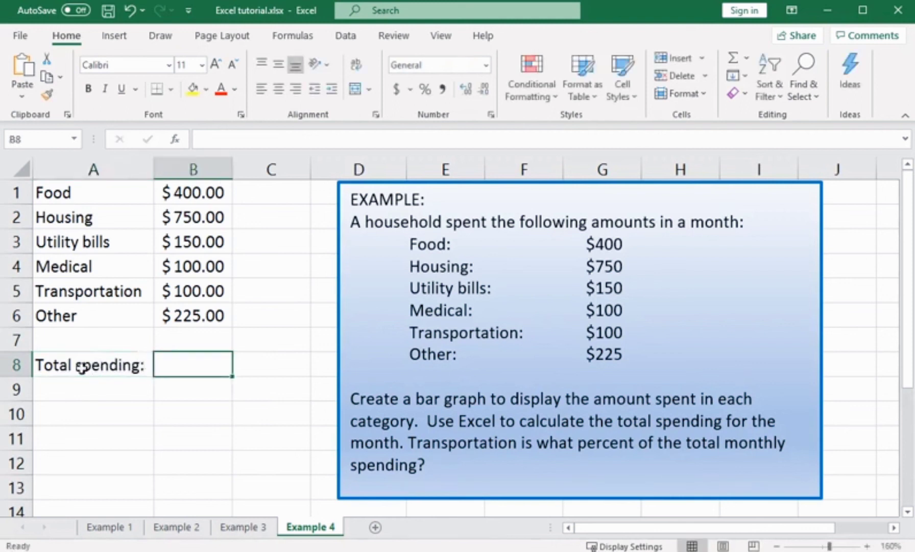
pyautogui.write('=su')
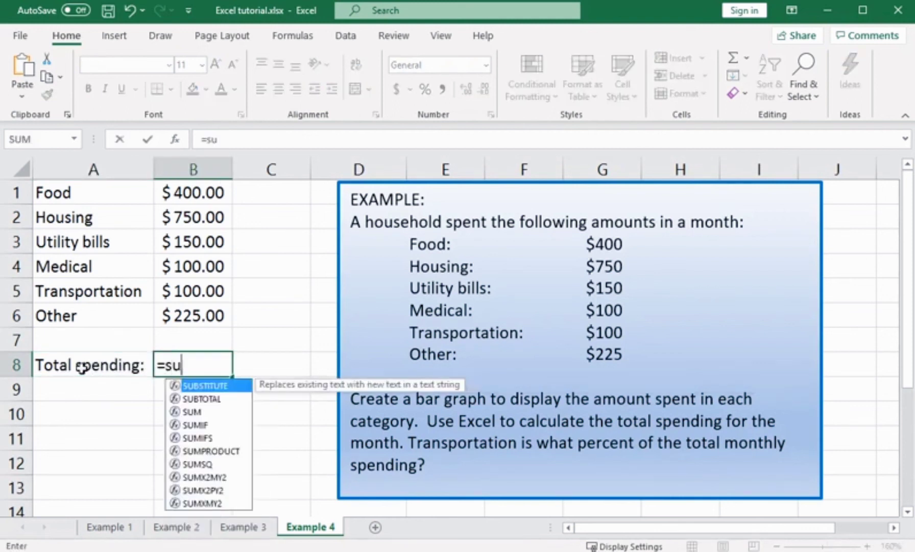
pyautogui.write('m(')
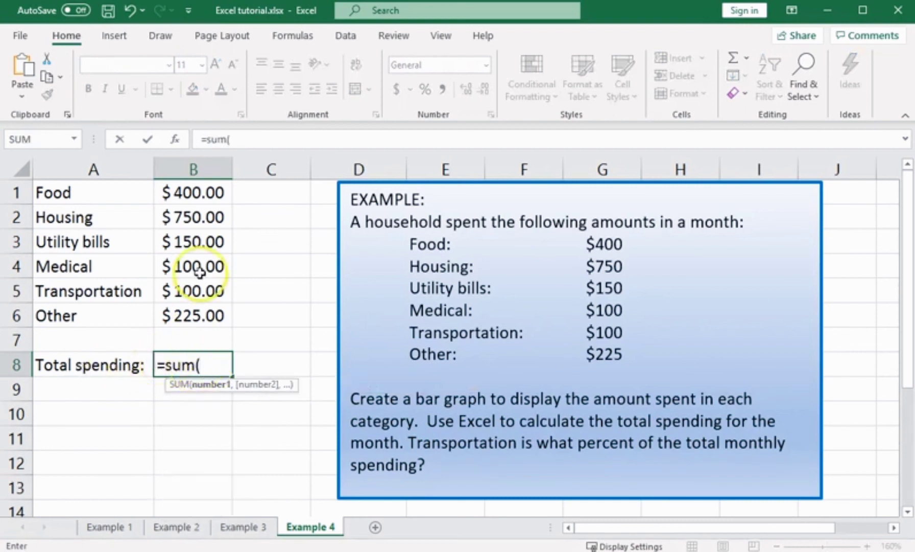
pyautogui.click(193, 192)
pyautogui.moveTo(198, 293); pyautogui.dragTo(198, 316)
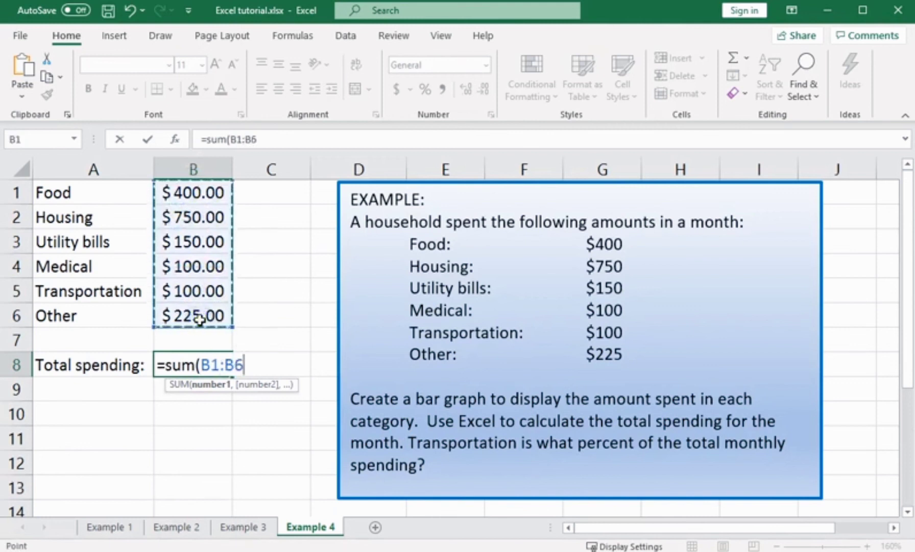
pyautogui.write(')')
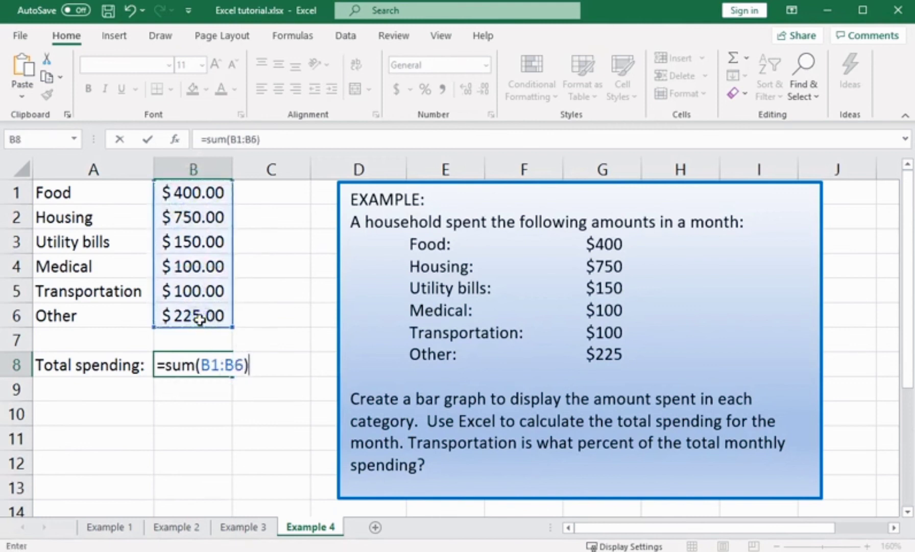
pyautogui.press('Return')
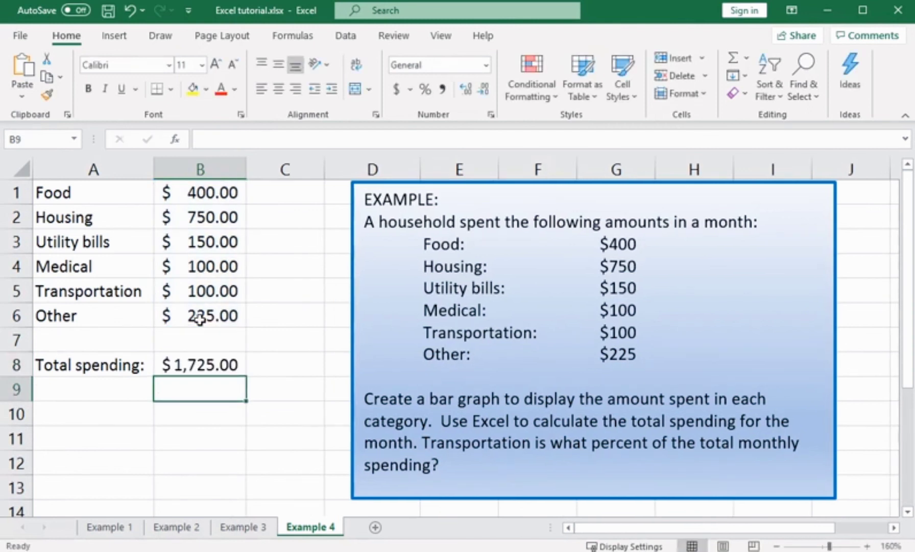
# Label A9 "Transportation" and calculate its share of total spending in B9 with the formula =B5/B8
pyautogui.press('Left')
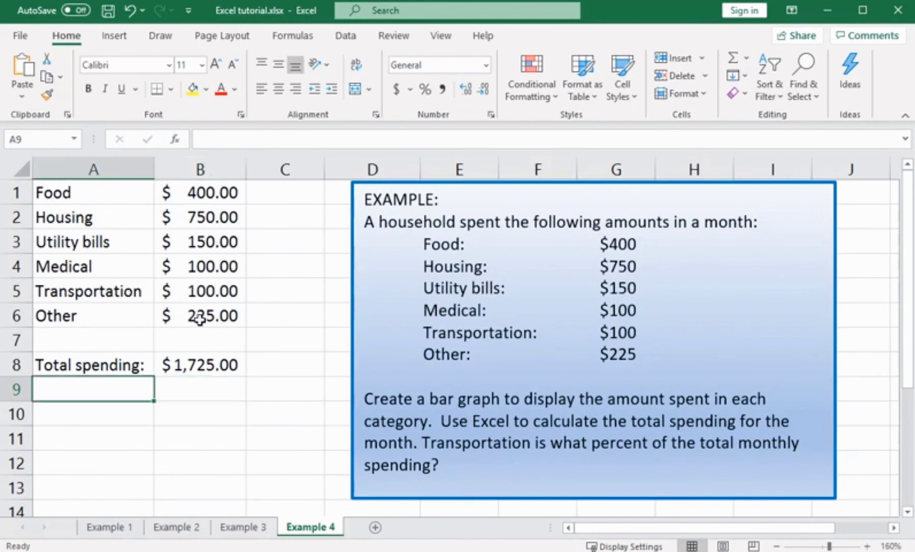
pyautogui.write('Trans')
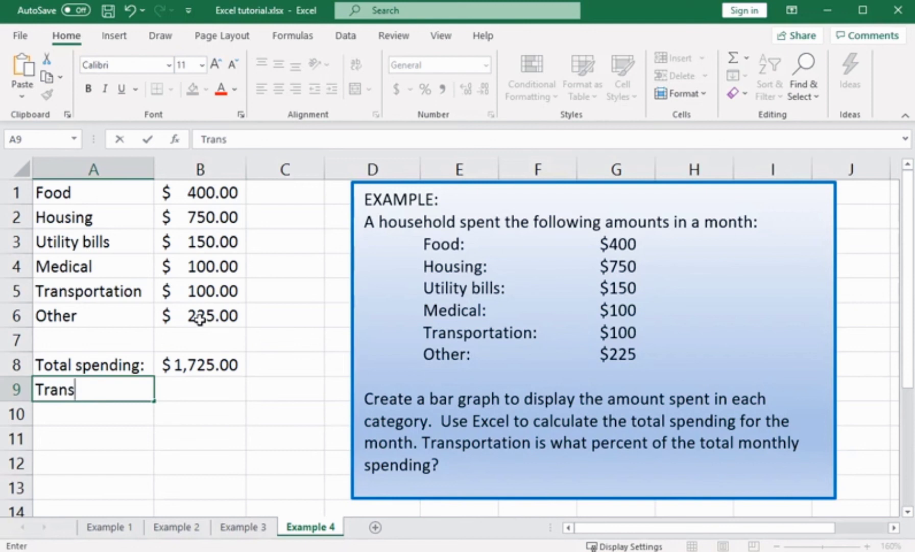
pyautogui.write('portation')
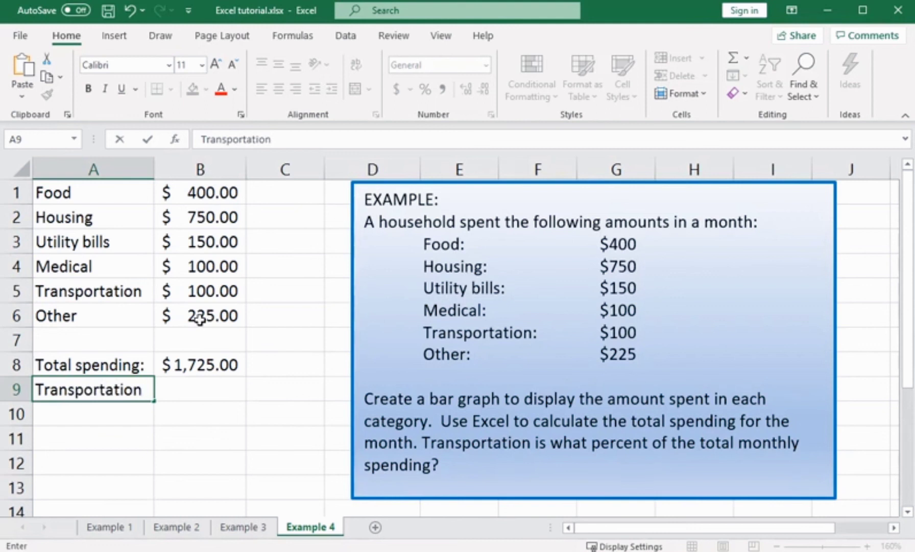
pyautogui.press('Tab')
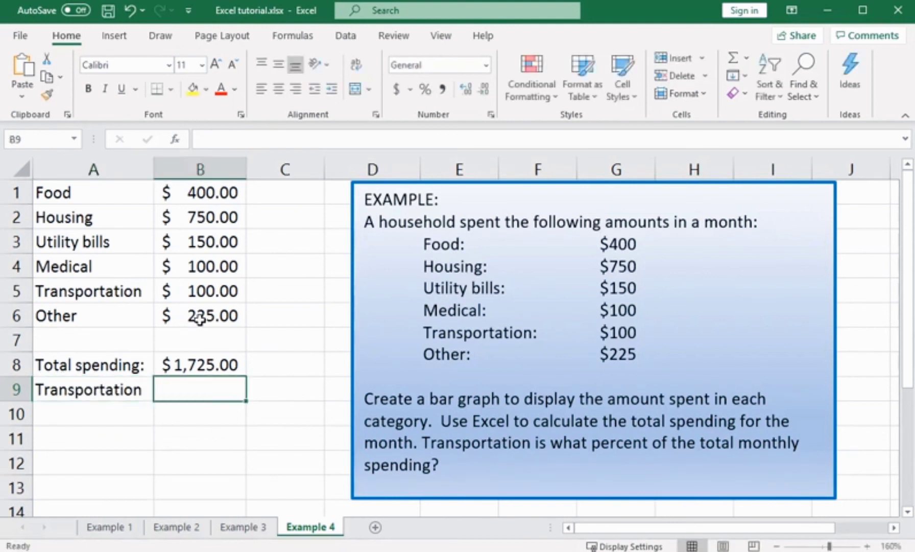
pyautogui.write('=')
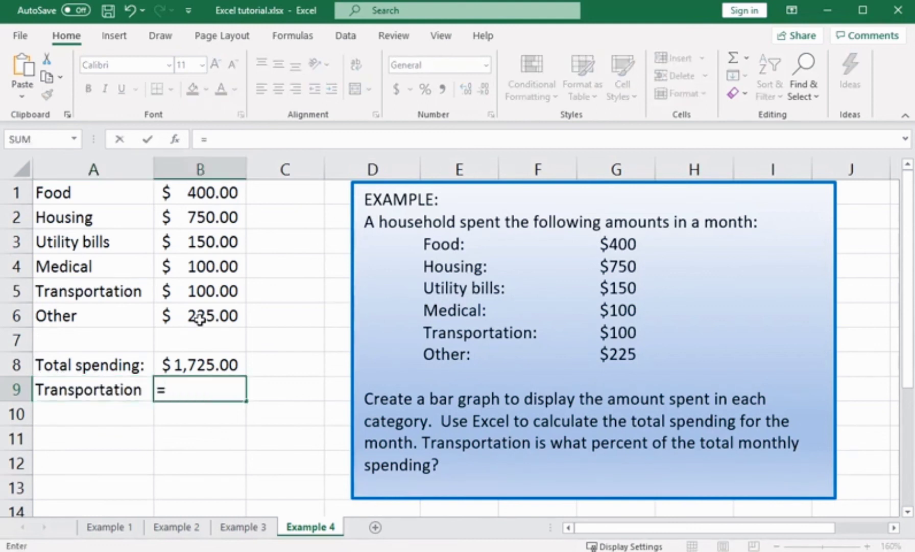
pyautogui.click(210, 291)
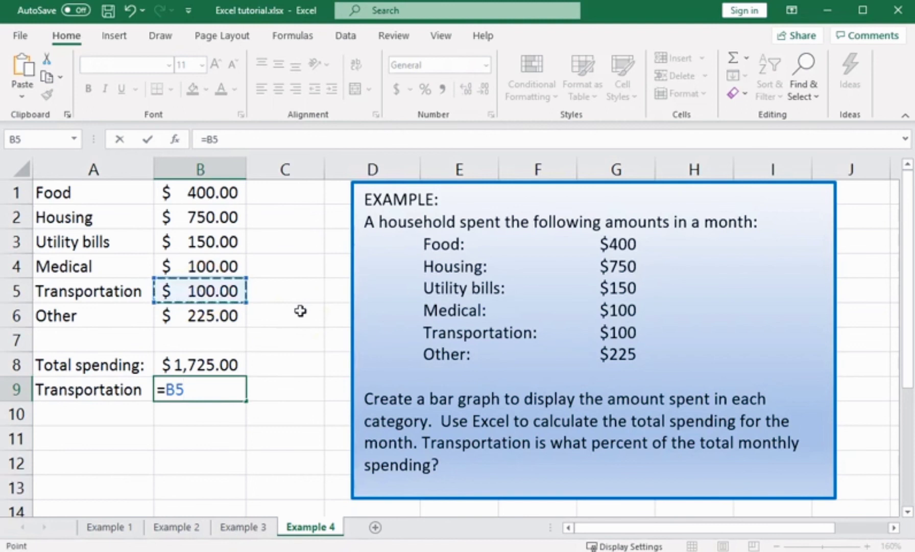
pyautogui.write('/')
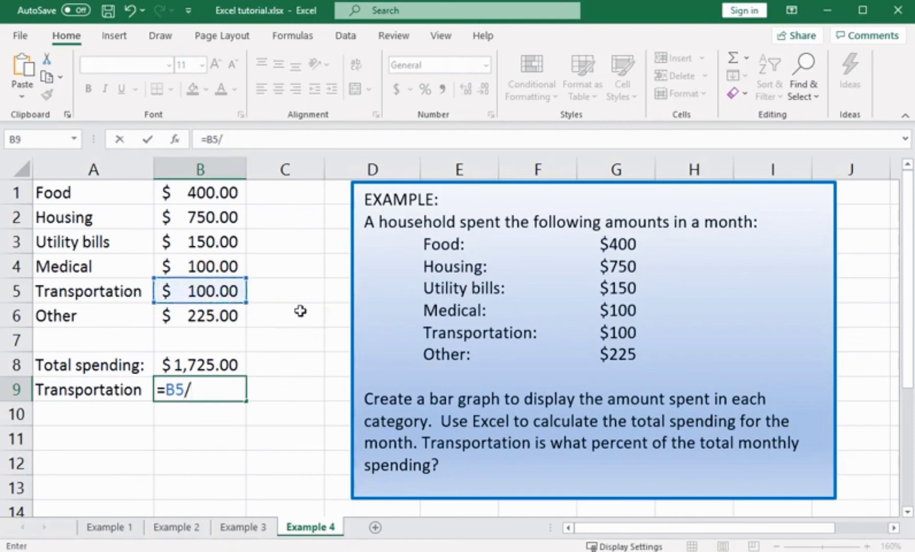
pyautogui.click(211, 367)
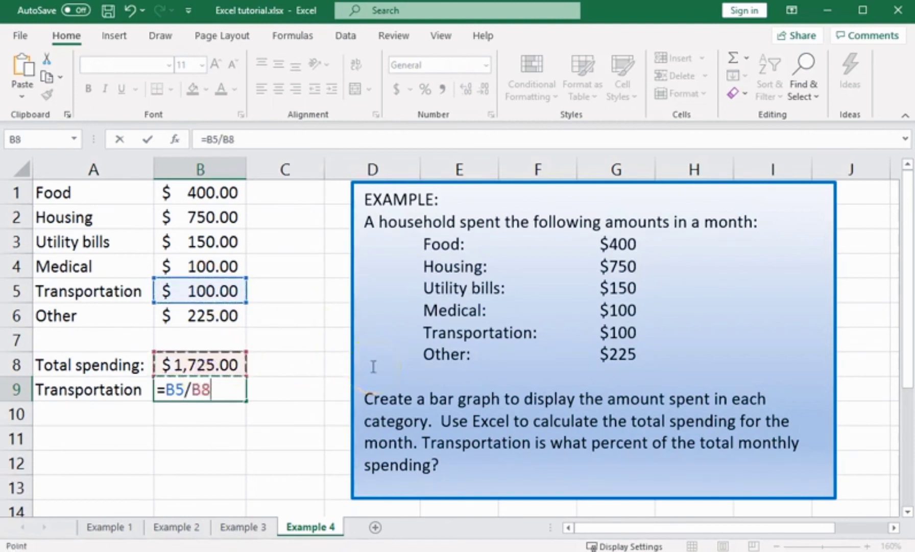
pyautogui.press('Return')
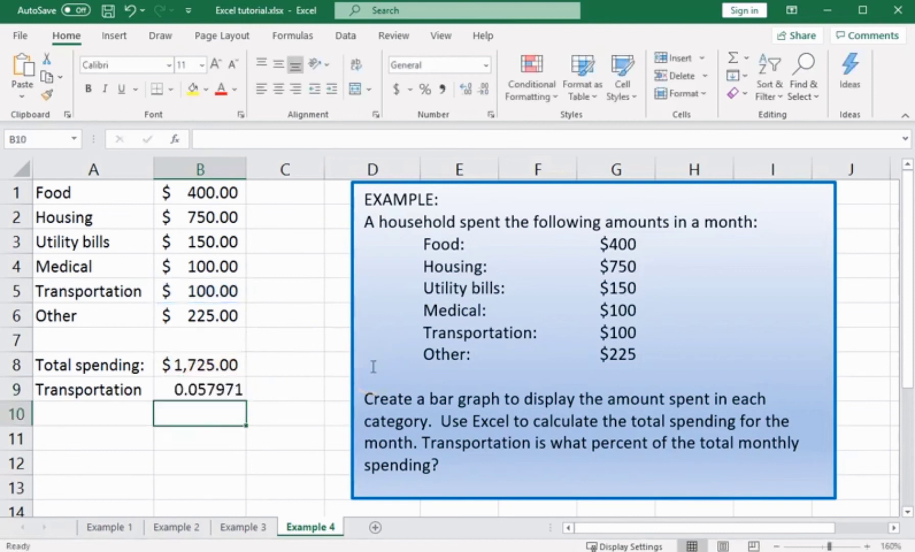
# Format the transportation share in B9 as a percentage with one decimal place
pyautogui.press('Up')
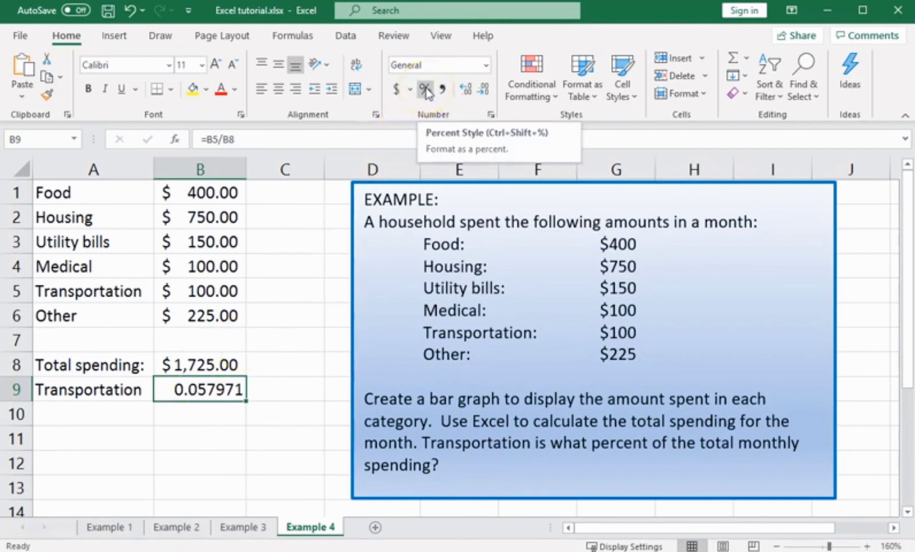
pyautogui.click(427, 91)
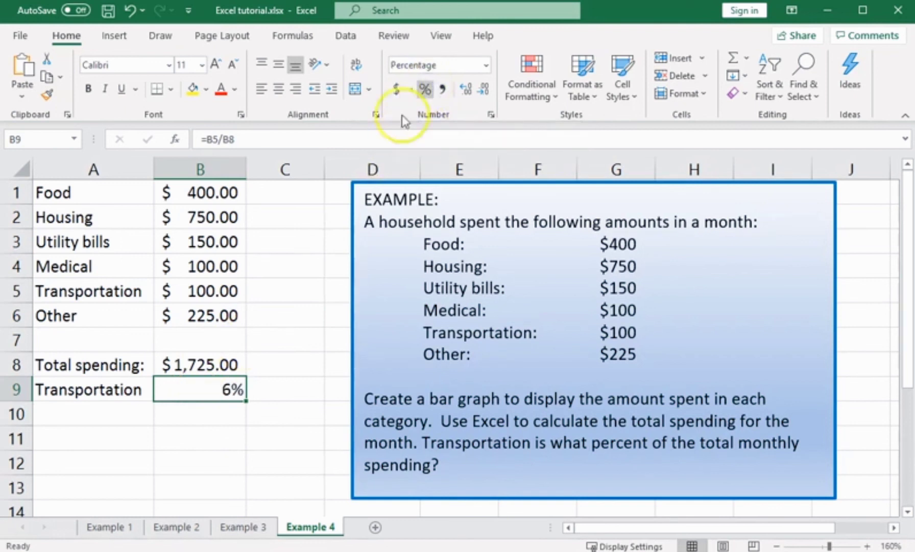
pyautogui.click(230, 390)
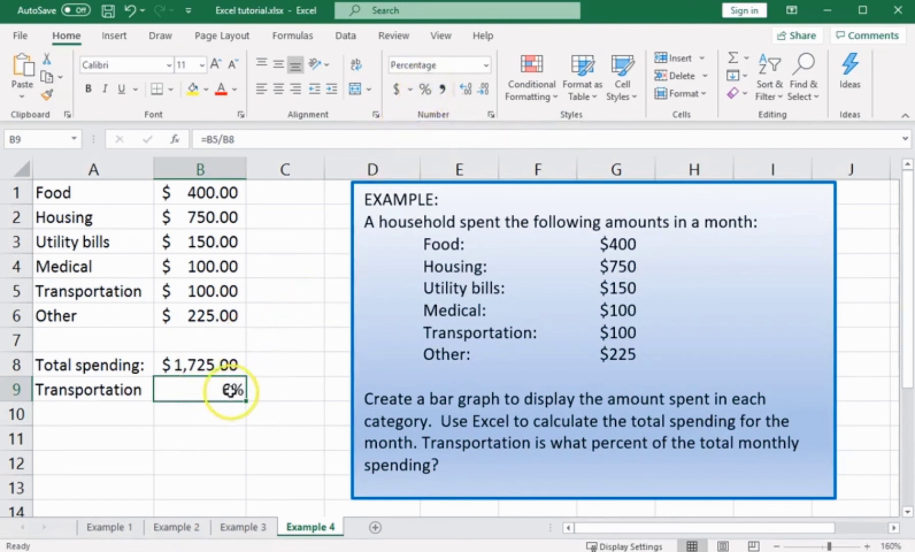
pyautogui.click(466, 96)
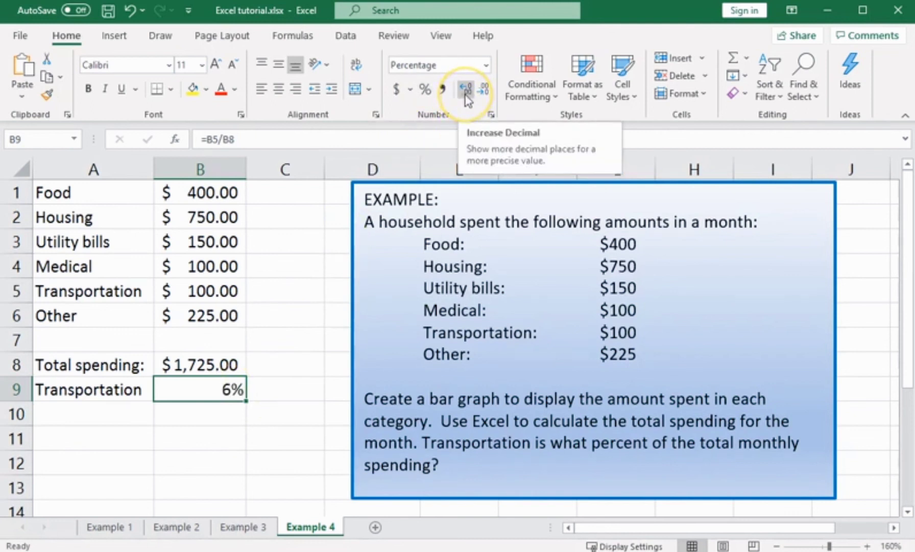
pyautogui.click(466, 92)
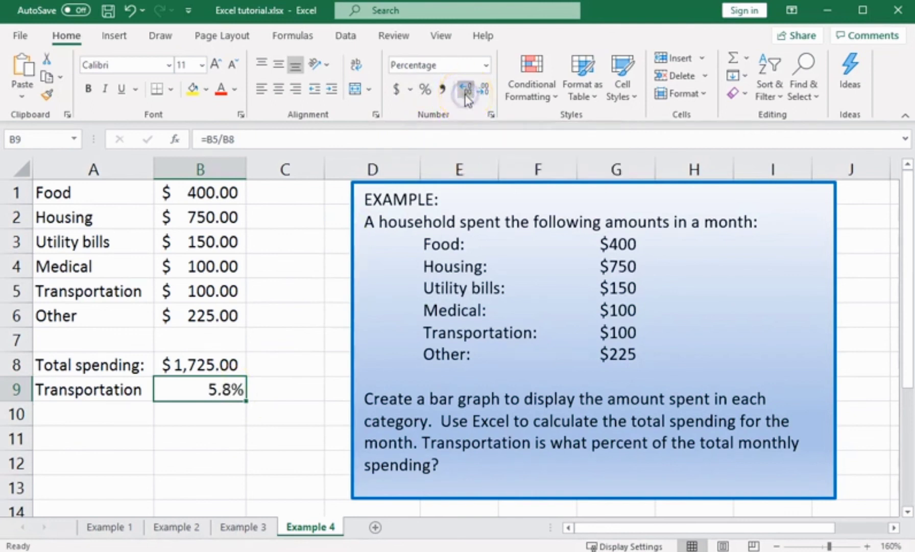